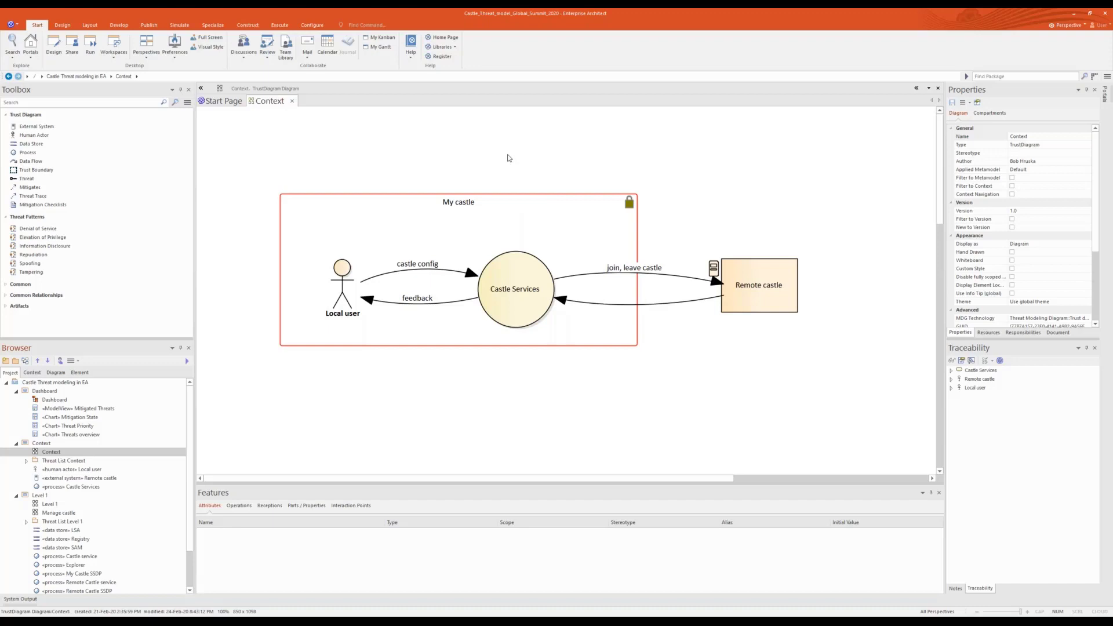
# Check the details of the Cyber Security Modeling technology among the installed MDG technologies, leaving the selection unchanged
pyautogui.click(204, 26)
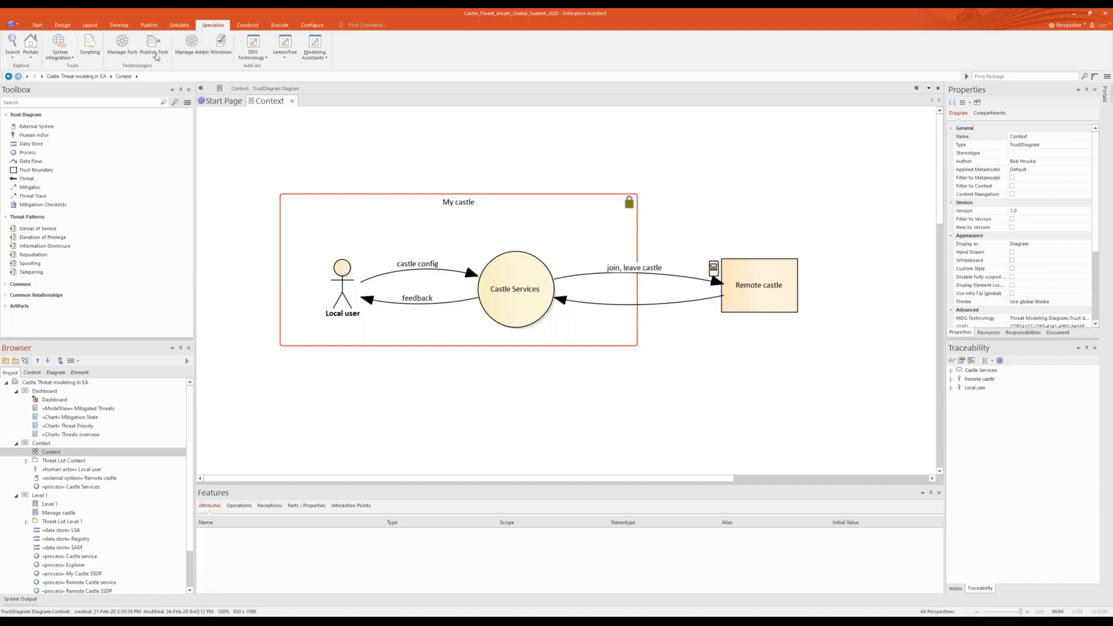
pyautogui.click(122, 53)
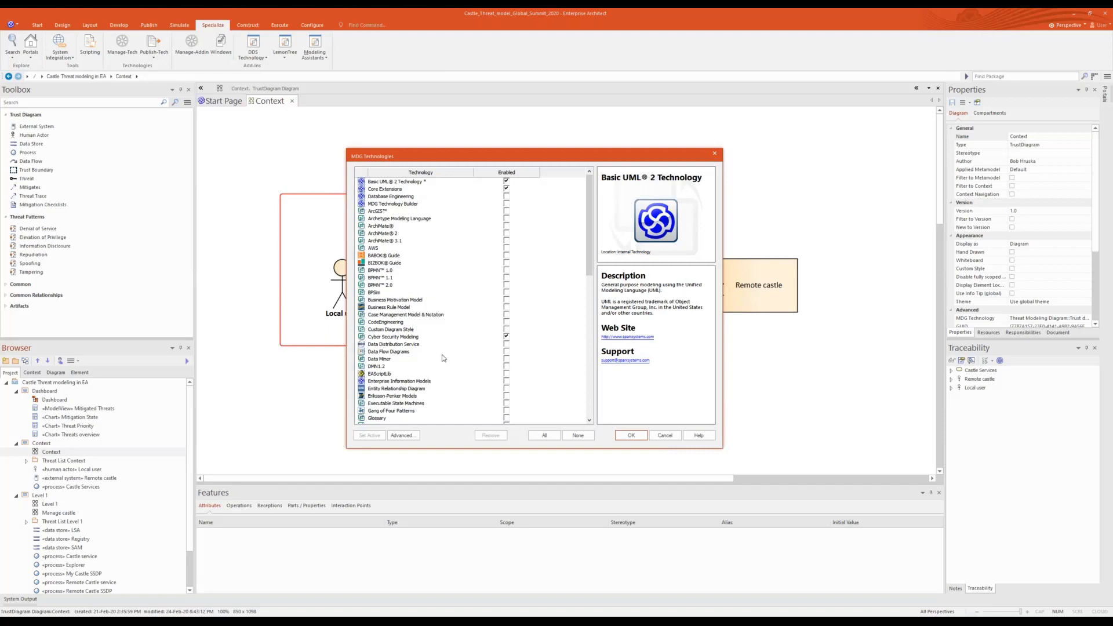
pyautogui.click(403, 337)
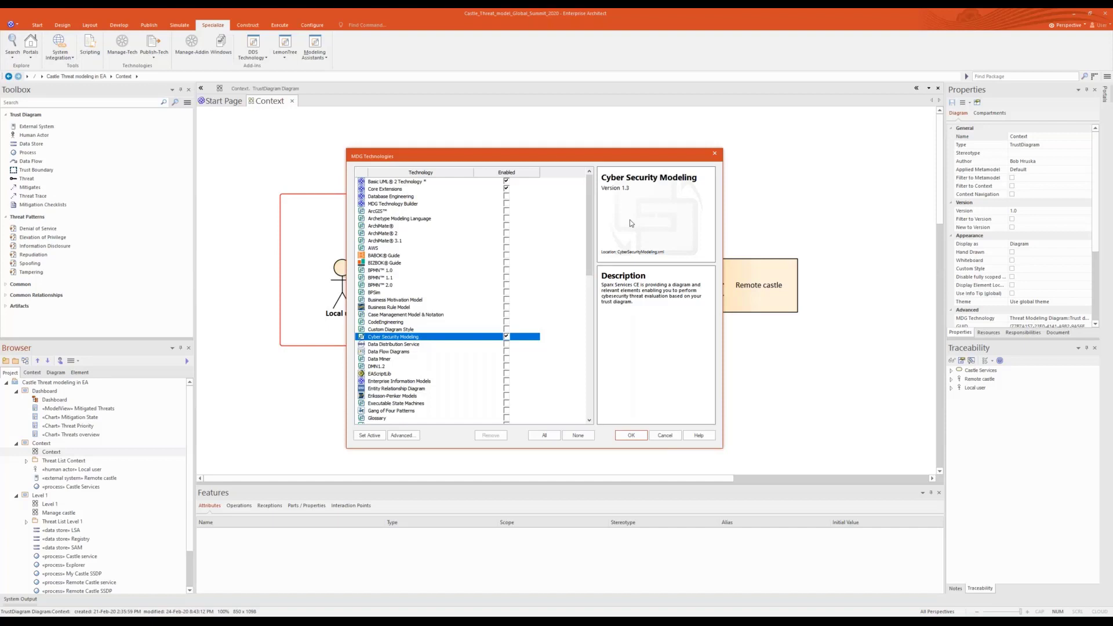
pyautogui.click(665, 436)
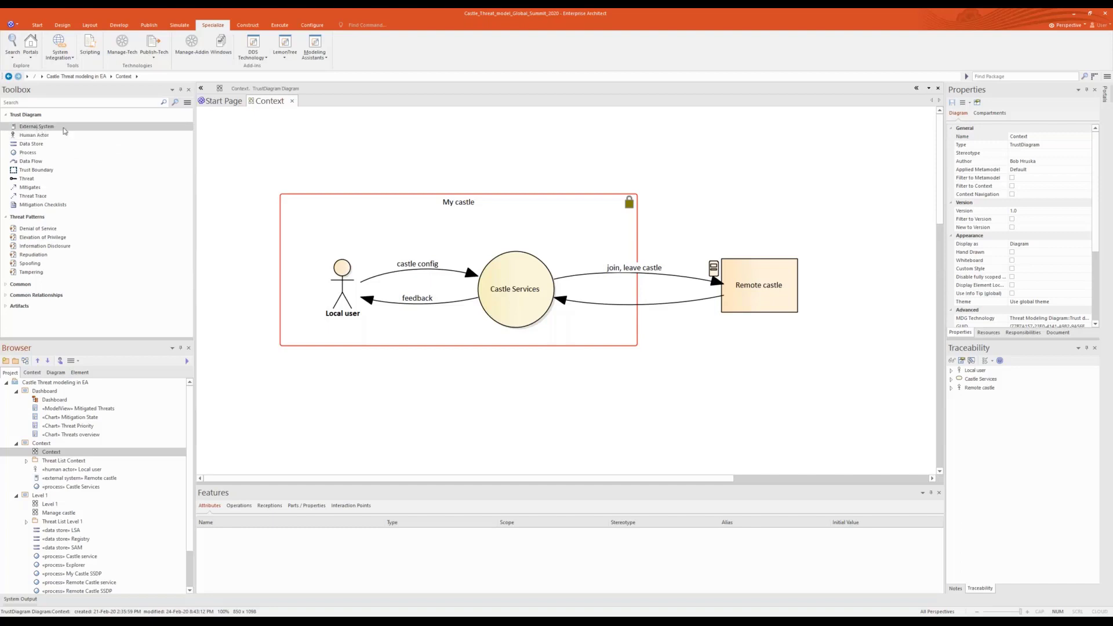
# Create a Threat Modeling Trust diagram named Context in the Context package
pyautogui.click(41, 442)
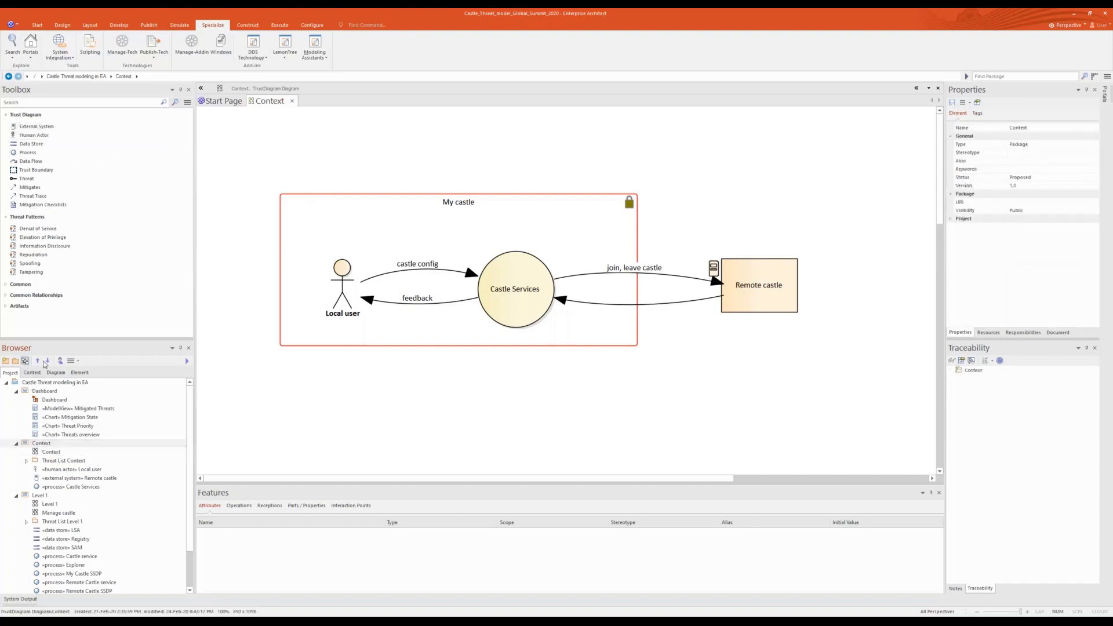
pyautogui.click(25, 361)
pyautogui.click(291, 248)
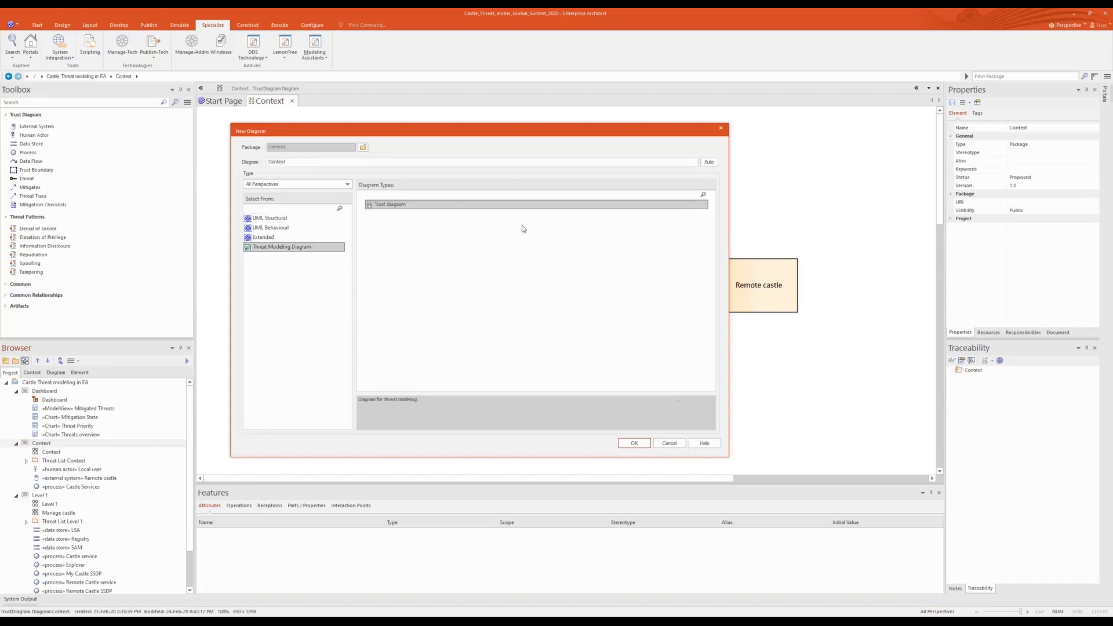
pyautogui.click(636, 445)
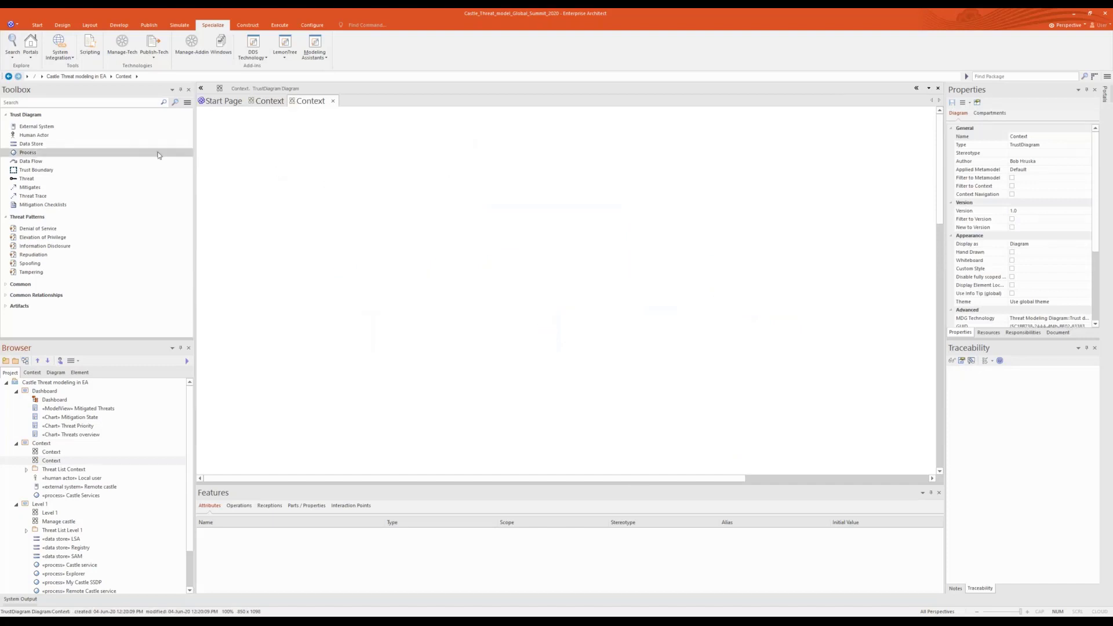
# Add an external system of type Browser to the new diagram and a human actor below it
pyautogui.click(45, 128)
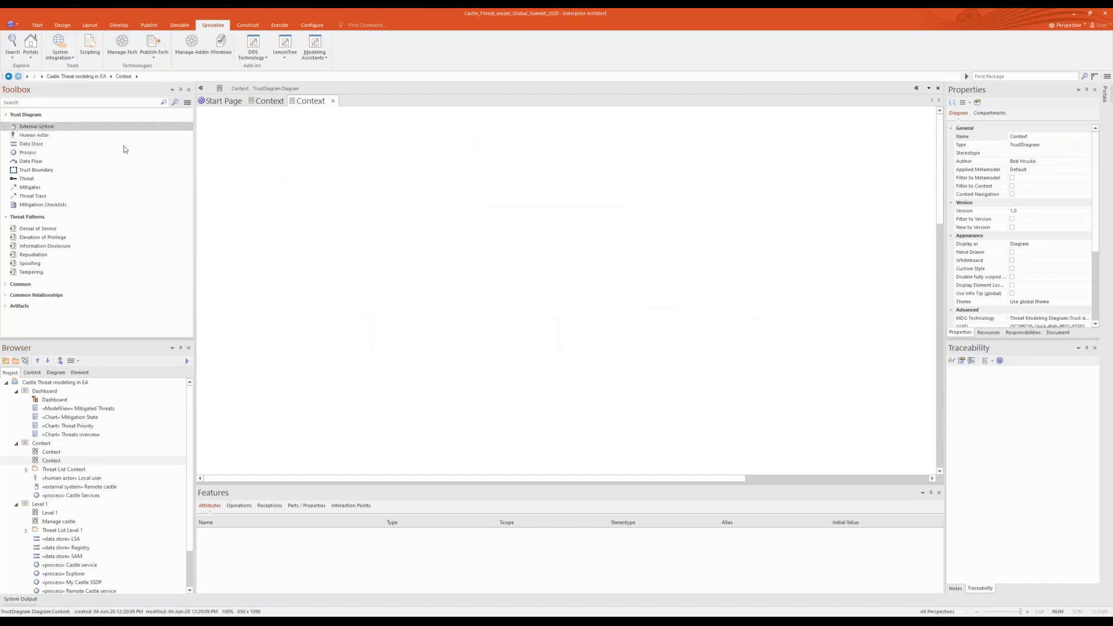
pyautogui.click(318, 187)
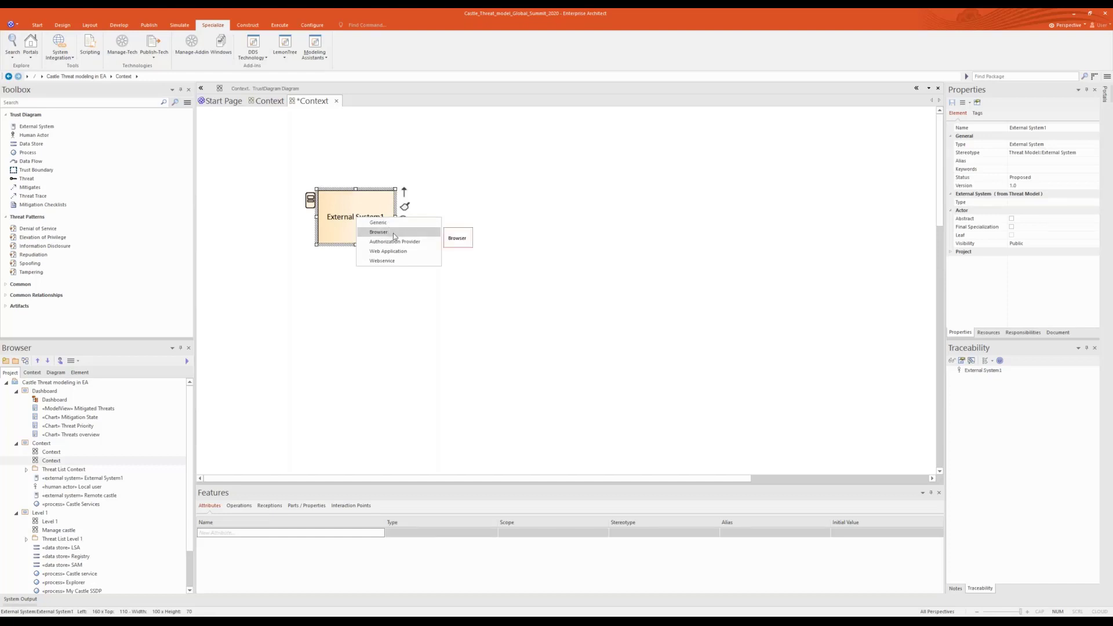
pyautogui.press('Escape')
pyautogui.click(92, 135)
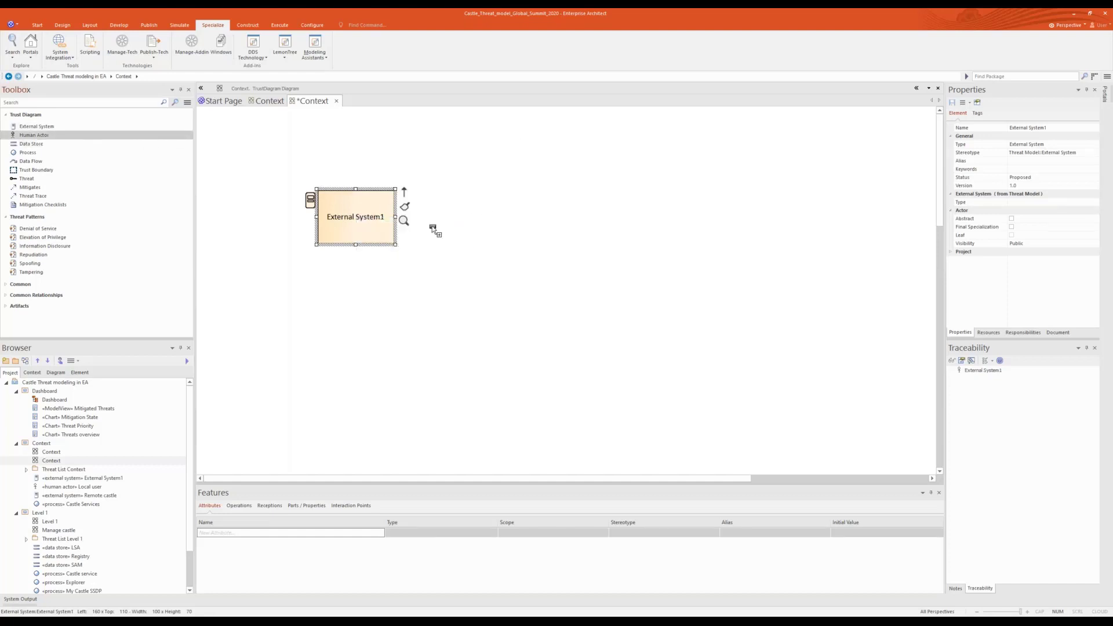
pyautogui.click(325, 292)
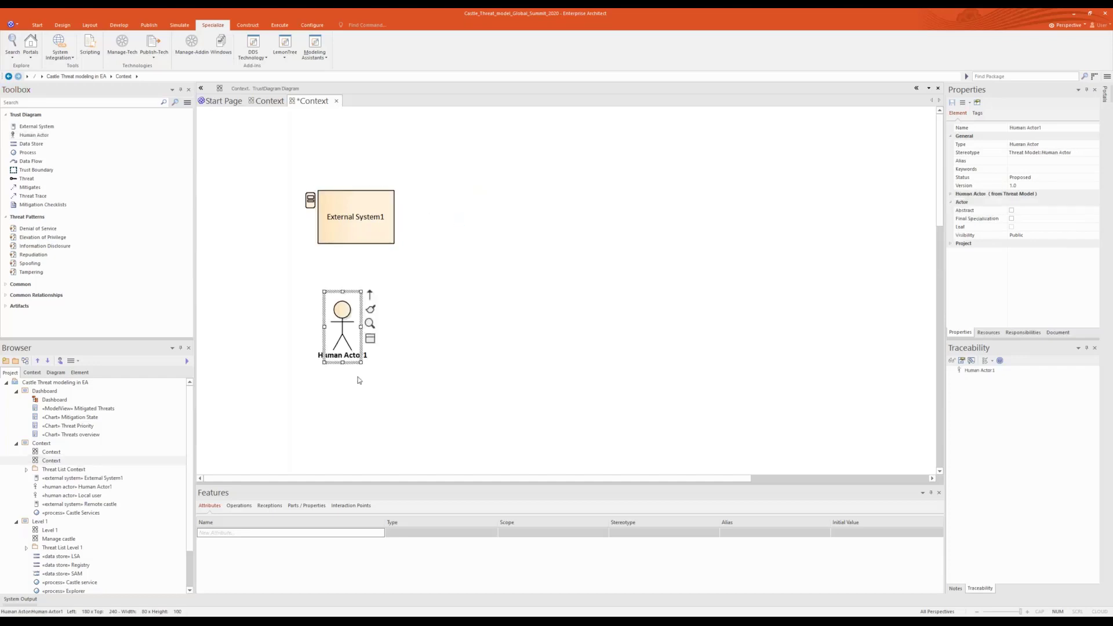
# Place a data store of type File to the right of the external system
pyautogui.click(37, 146)
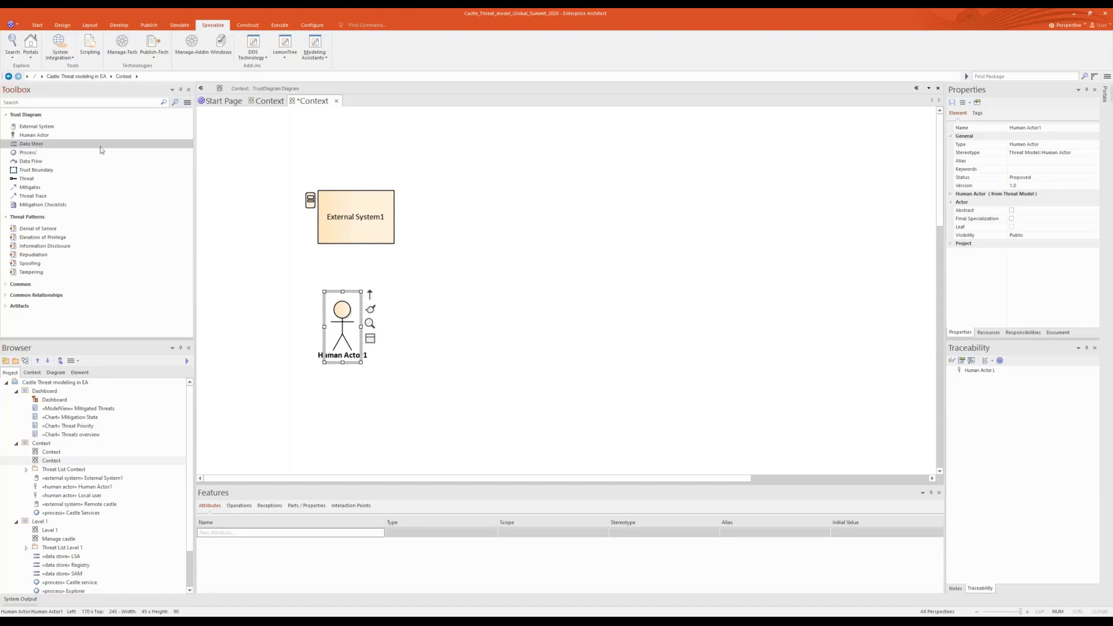
pyautogui.click(525, 184)
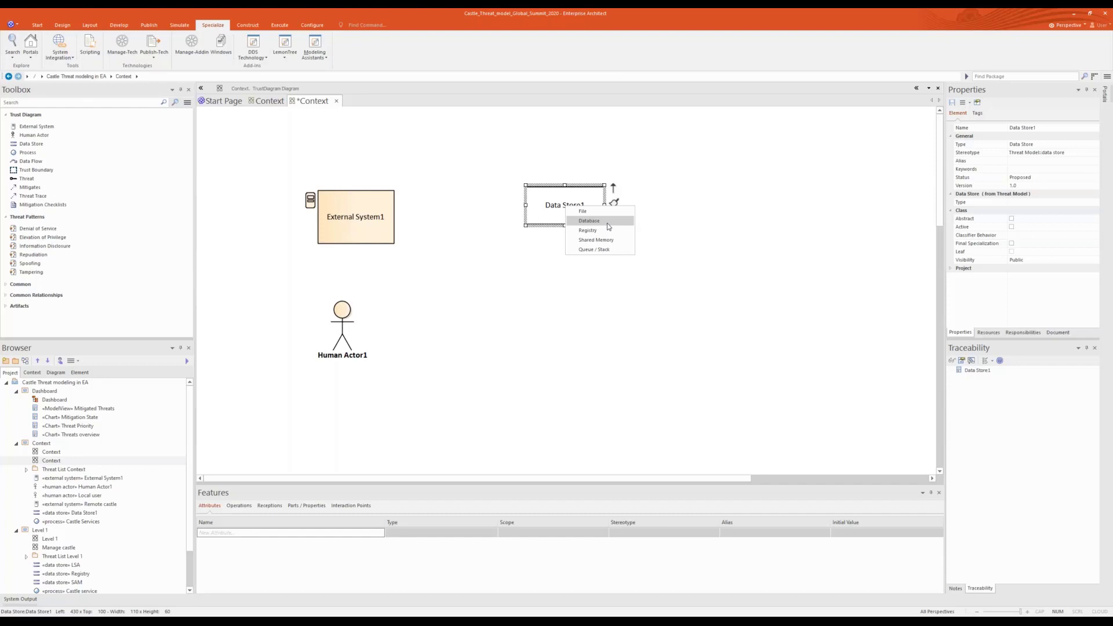
pyautogui.click(583, 211)
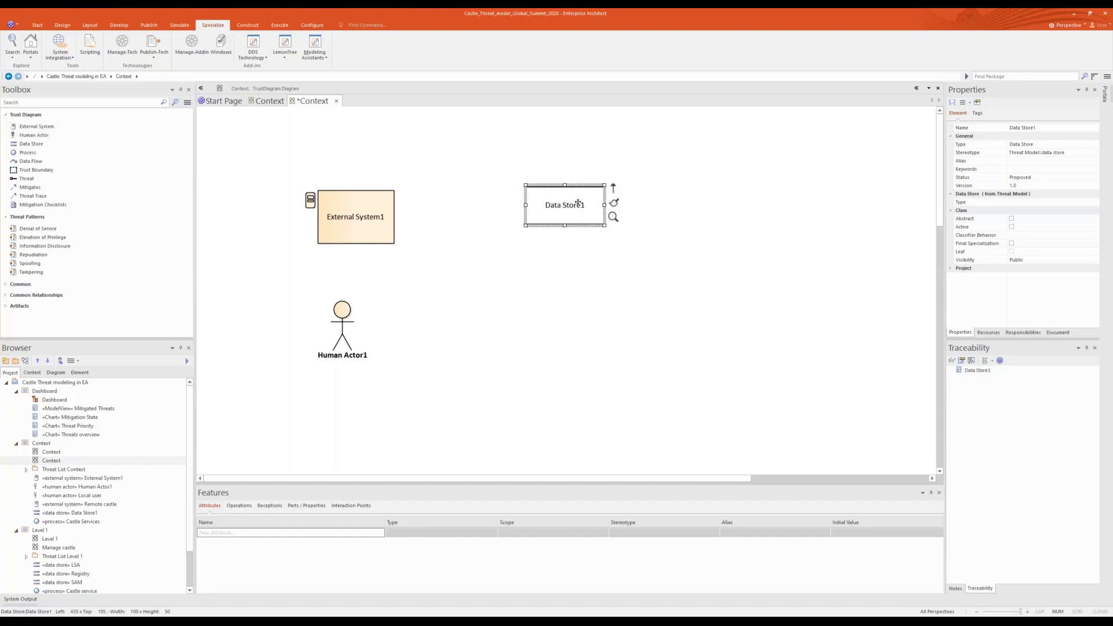
pyautogui.click(631, 219)
pyautogui.click(603, 216)
# Change the data store's type to Registry
pyautogui.click(1084, 205)
pyautogui.click(1095, 203)
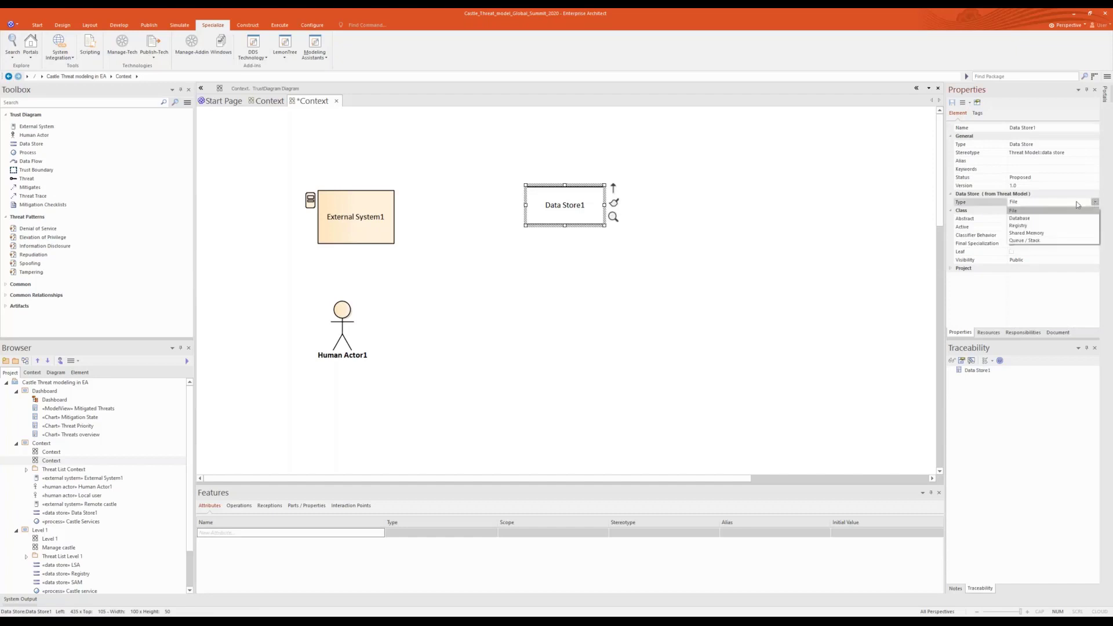
pyautogui.click(1038, 225)
pyautogui.click(811, 218)
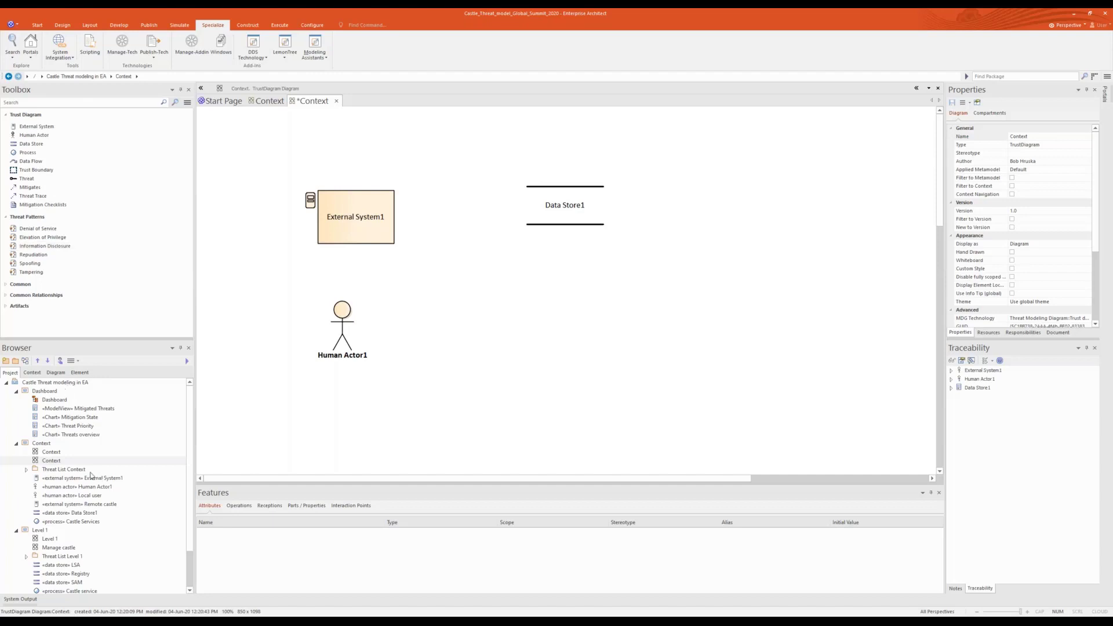
pyautogui.click(548, 208)
pyautogui.moveTo(608, 203); pyautogui.dragTo(374, 218)
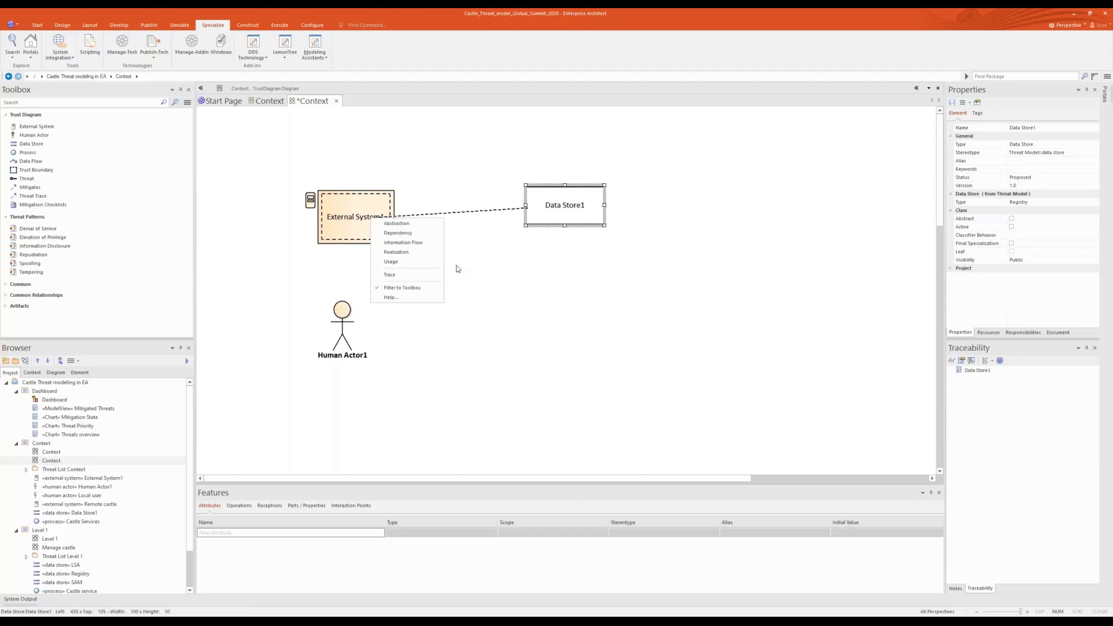
pyautogui.click(415, 231)
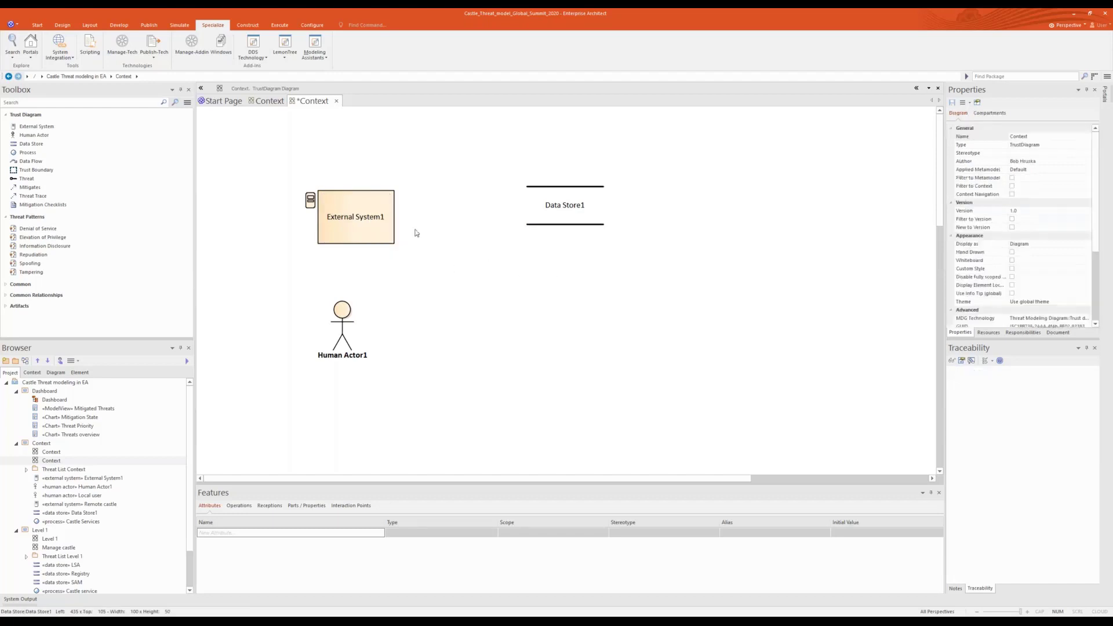
pyautogui.click(376, 229)
pyautogui.moveTo(404, 204); pyautogui.dragTo(547, 204)
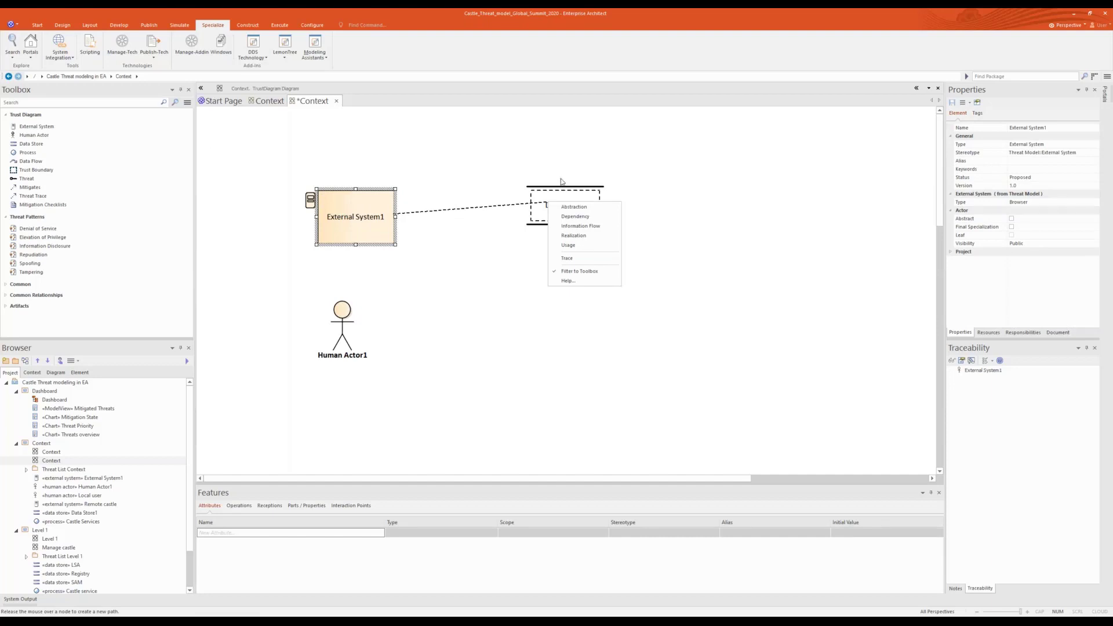
pyautogui.click(404, 162)
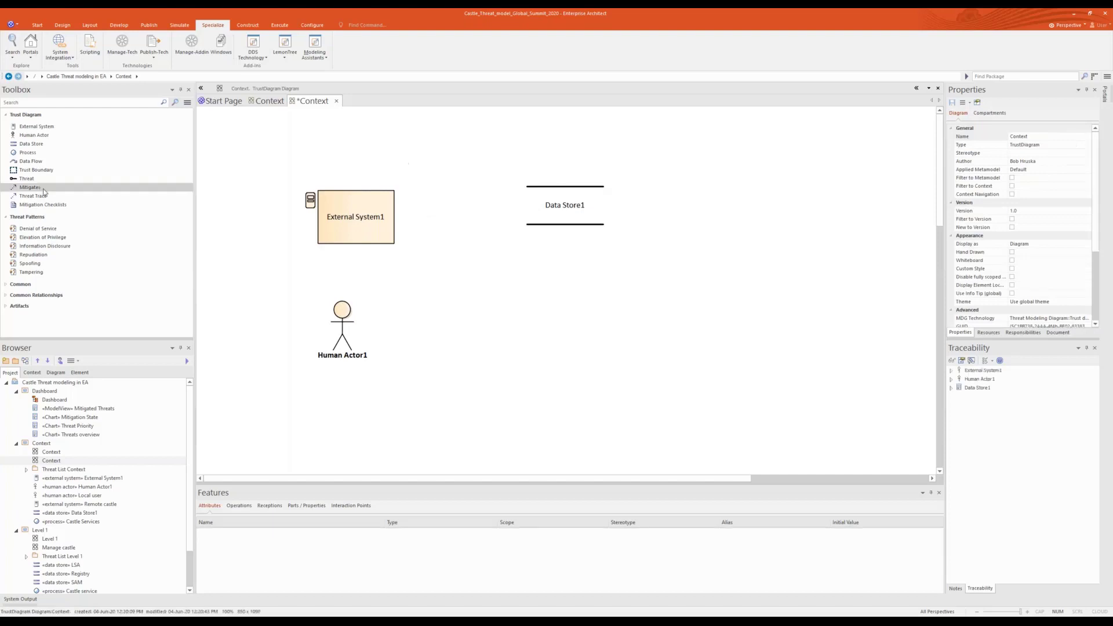
# Draw a trial mitigates connector from the external system to the data store and replace it with a data flow
pyautogui.moveTo(400, 211); pyautogui.dragTo(623, 215)
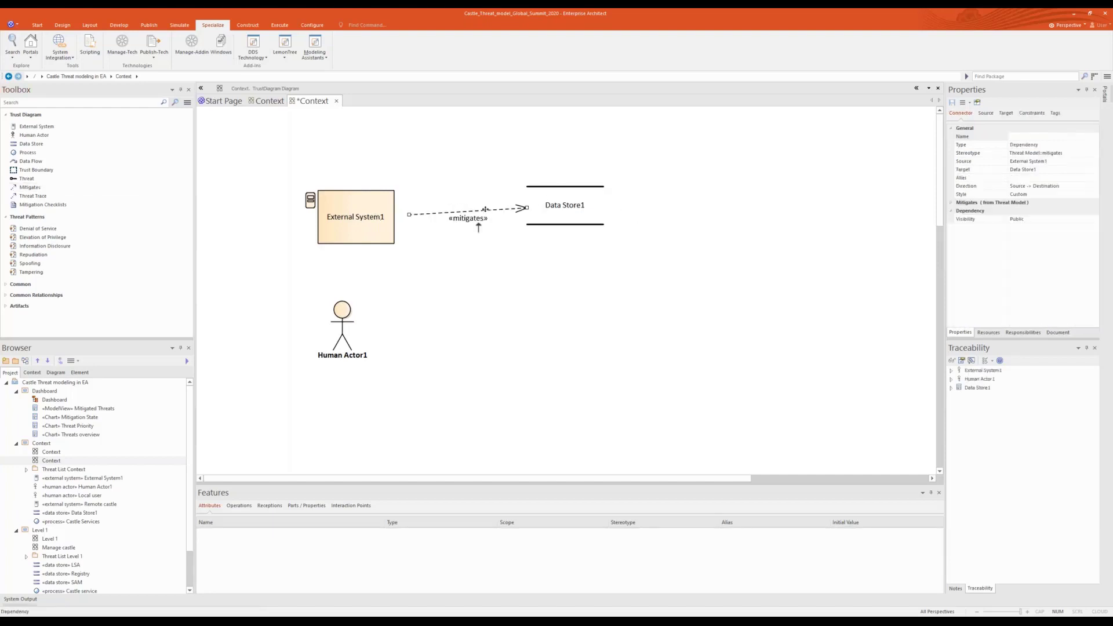
pyautogui.press('Delete')
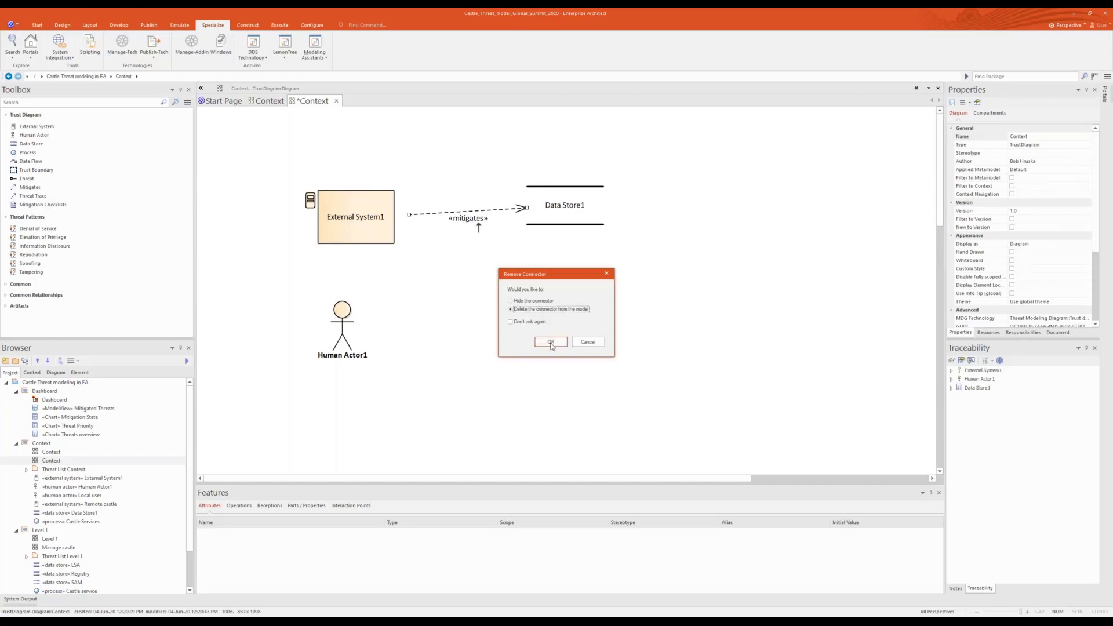
pyautogui.click(551, 342)
pyautogui.click(42, 164)
pyautogui.moveTo(353, 206); pyautogui.dragTo(540, 207)
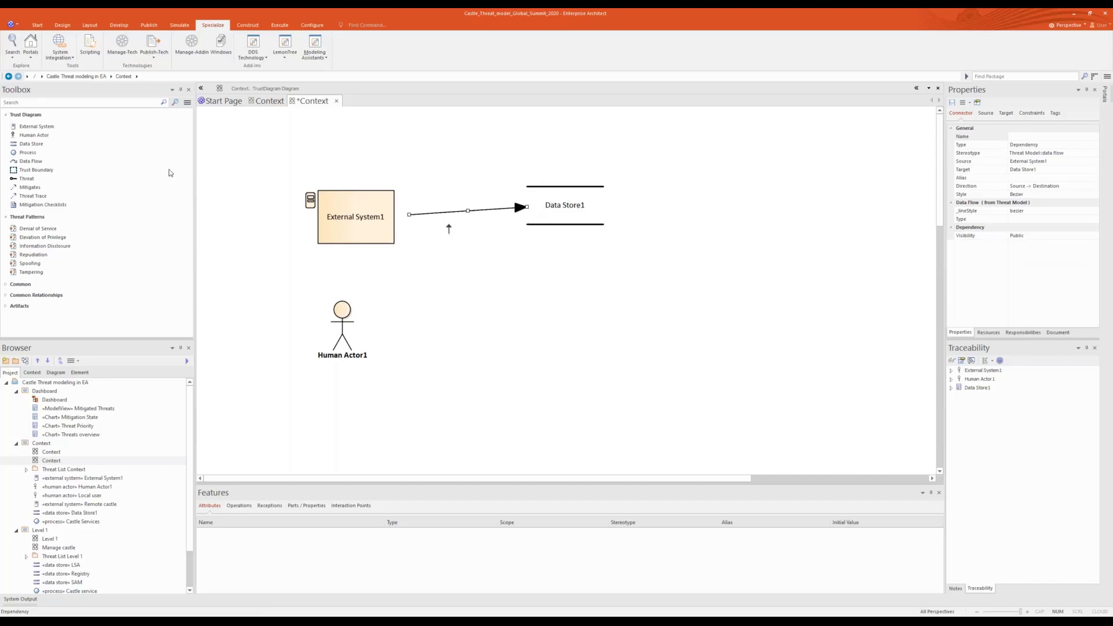
# Add a process between the external system and the data store, and delete their direct data flow from the model
pyautogui.click(45, 153)
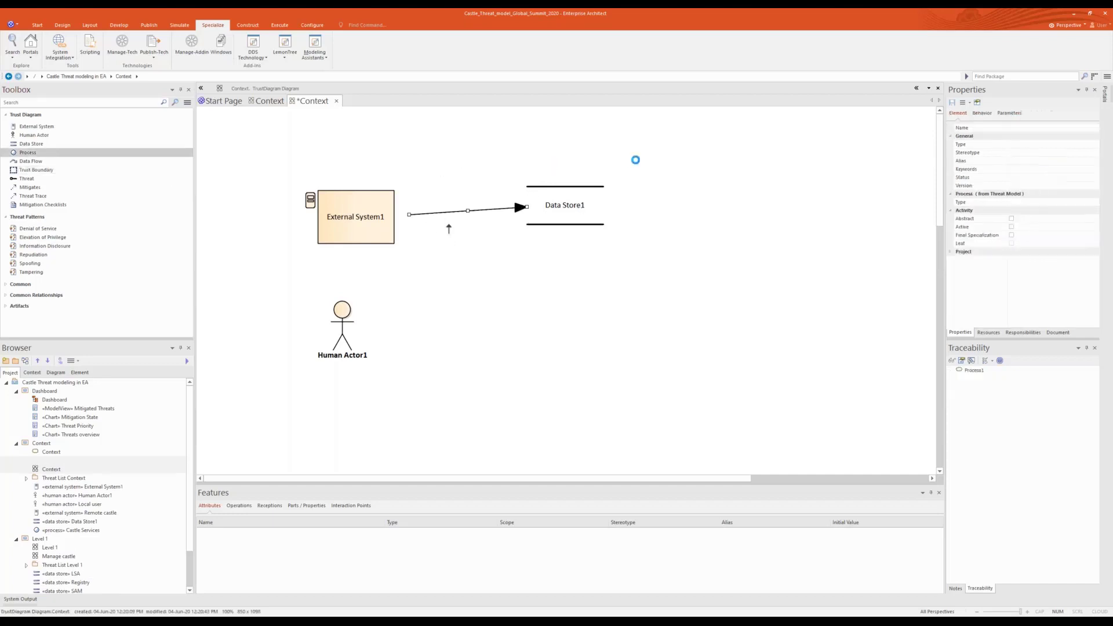
pyautogui.click(466, 156)
pyautogui.click(514, 203)
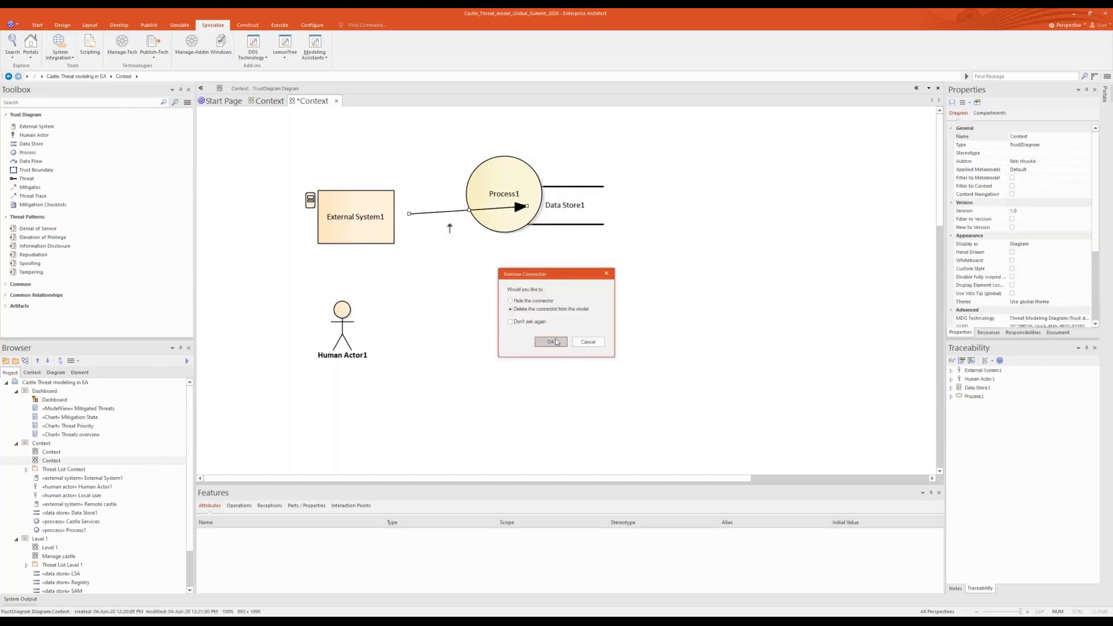
pyautogui.click(551, 342)
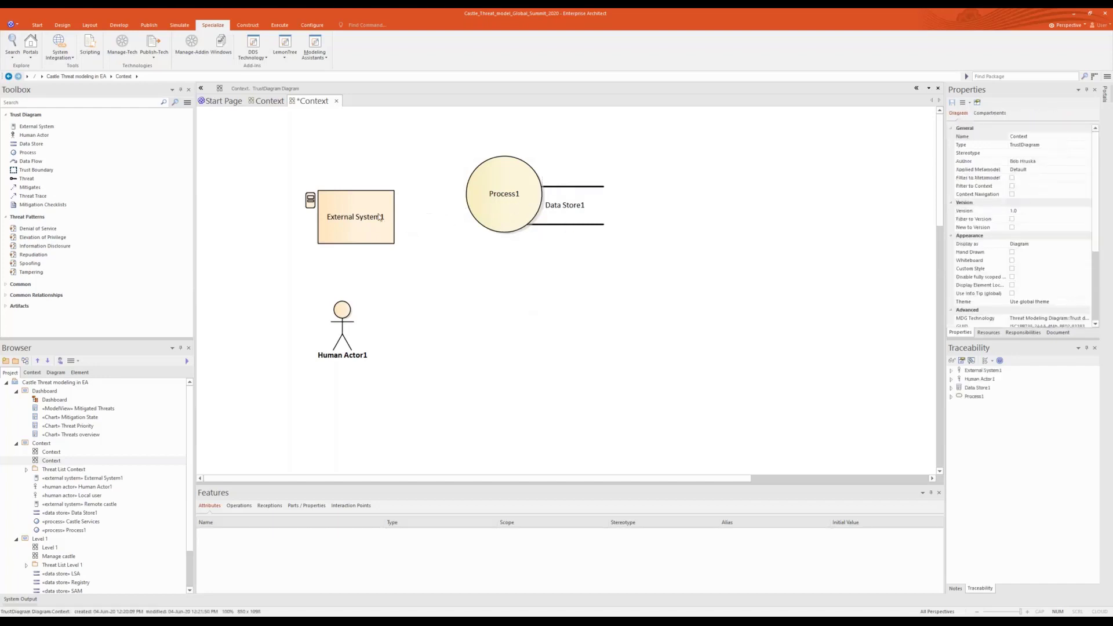
# Connect the external system to the process with a data flow
pyautogui.click(380, 218)
pyautogui.moveTo(402, 197); pyautogui.dragTo(482, 181)
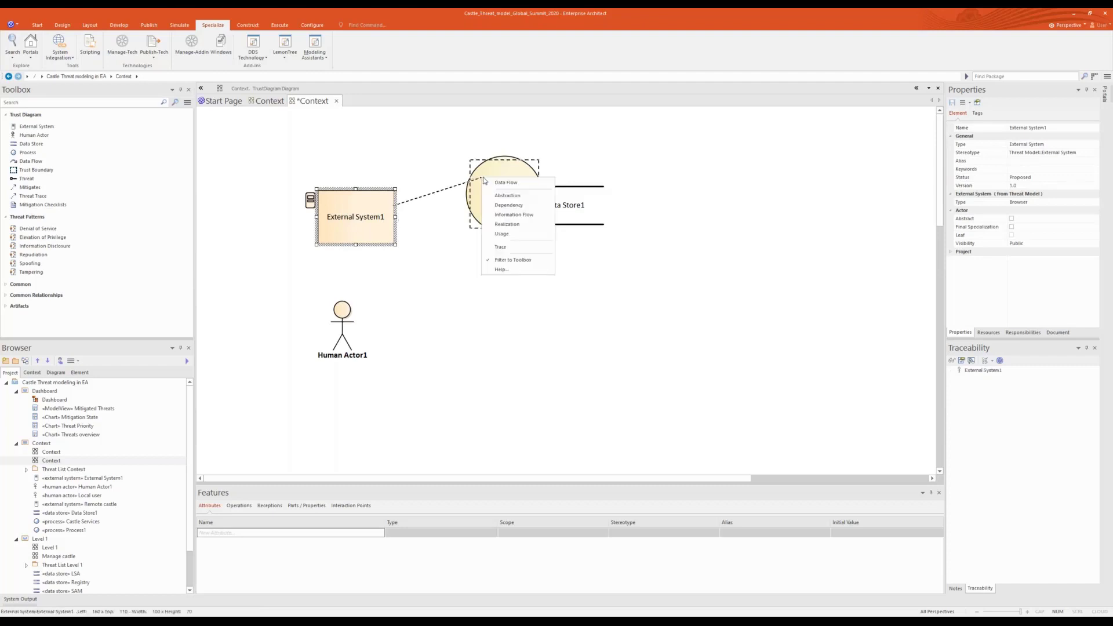
pyautogui.click(517, 183)
# Move the data store below and to the right of the process, and connect the process to it with a data flow
pyautogui.click(592, 211)
pyautogui.moveTo(592, 211); pyautogui.dragTo(649, 260)
pyautogui.moveTo(544, 215)
pyautogui.mouseDown()
pyautogui.moveTo(612, 253)
pyautogui.moveTo(630, 303)
pyautogui.mouseUp()
pyautogui.click(660, 257)
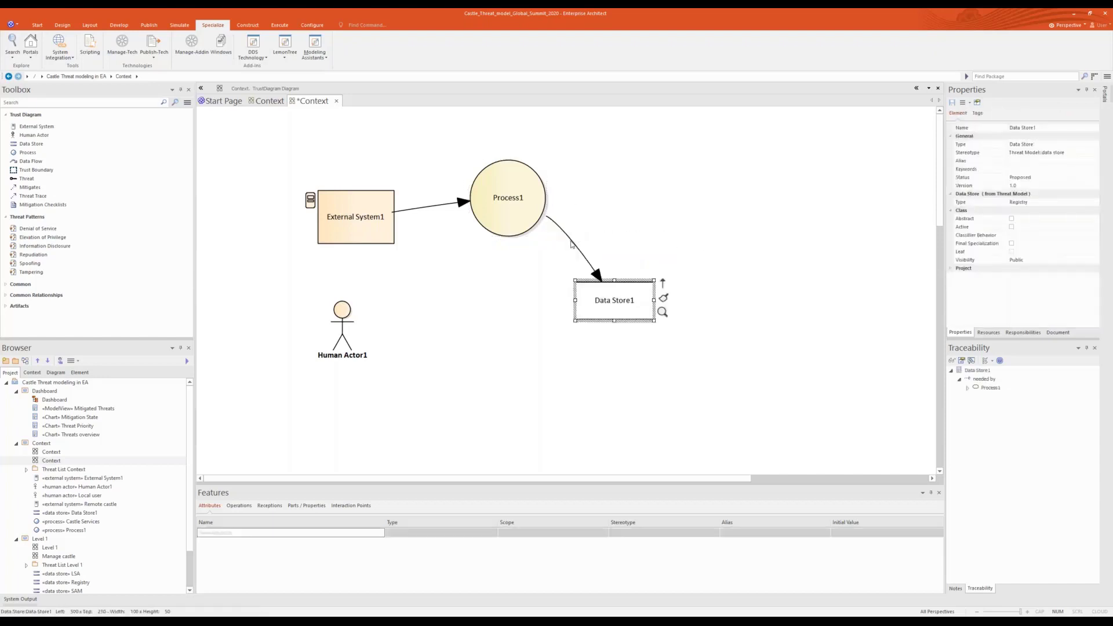
# Name the data flow from the process to the data store "data blabla"
pyautogui.doubleClick(571, 244)
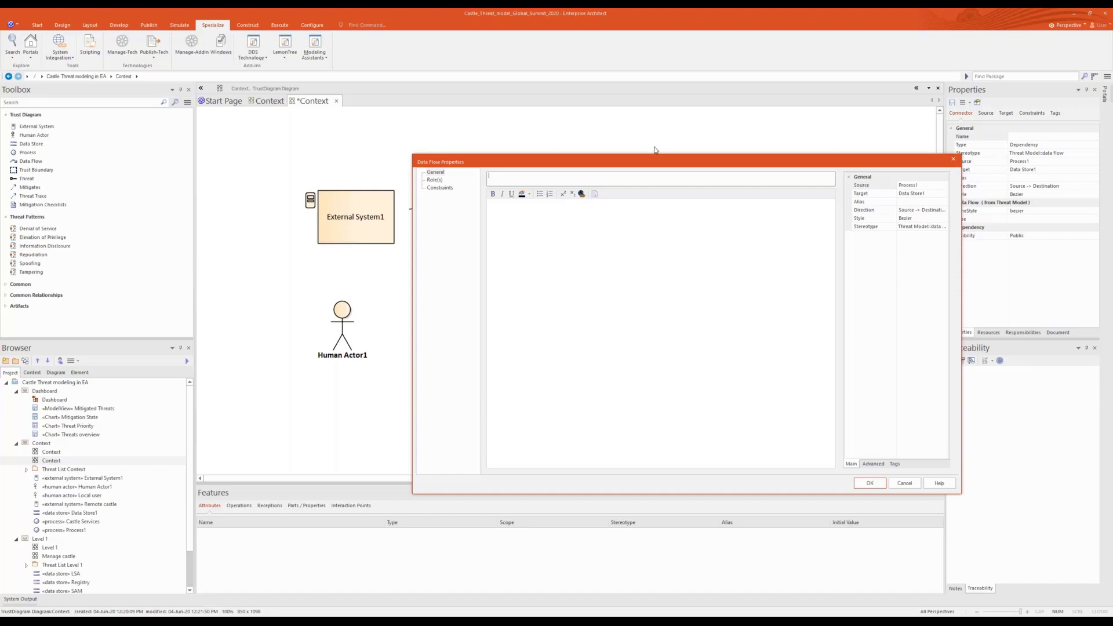
pyautogui.write('data blab')
pyautogui.click(869, 483)
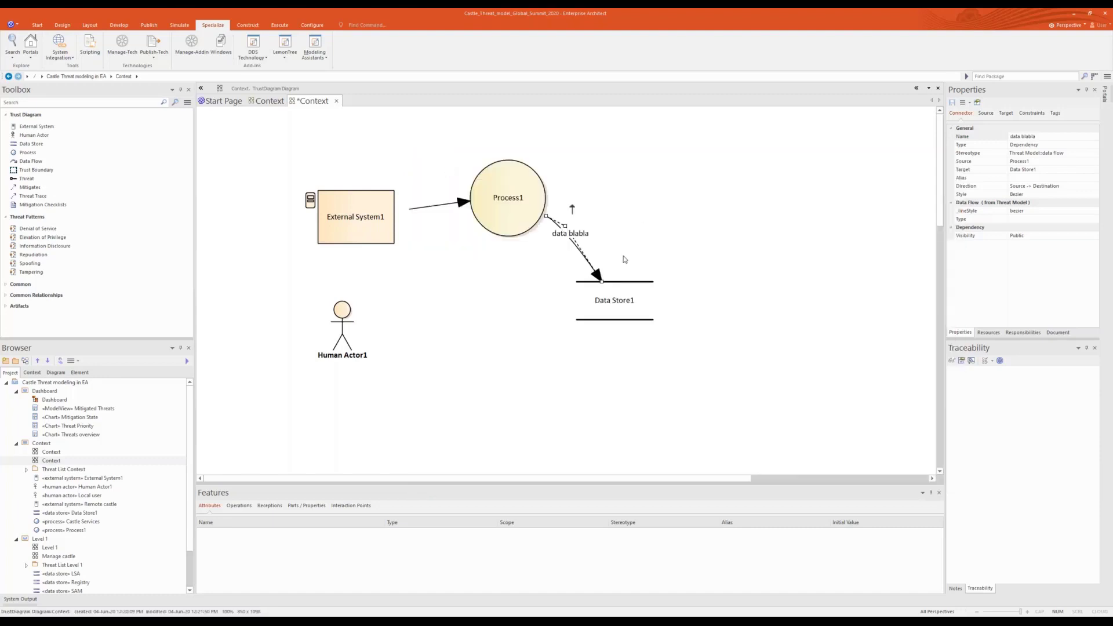
pyautogui.click(626, 261)
# Review the My castle boundary in the original Context diagram, and pick the Trust Boundary element for the new diagram
pyautogui.click(278, 102)
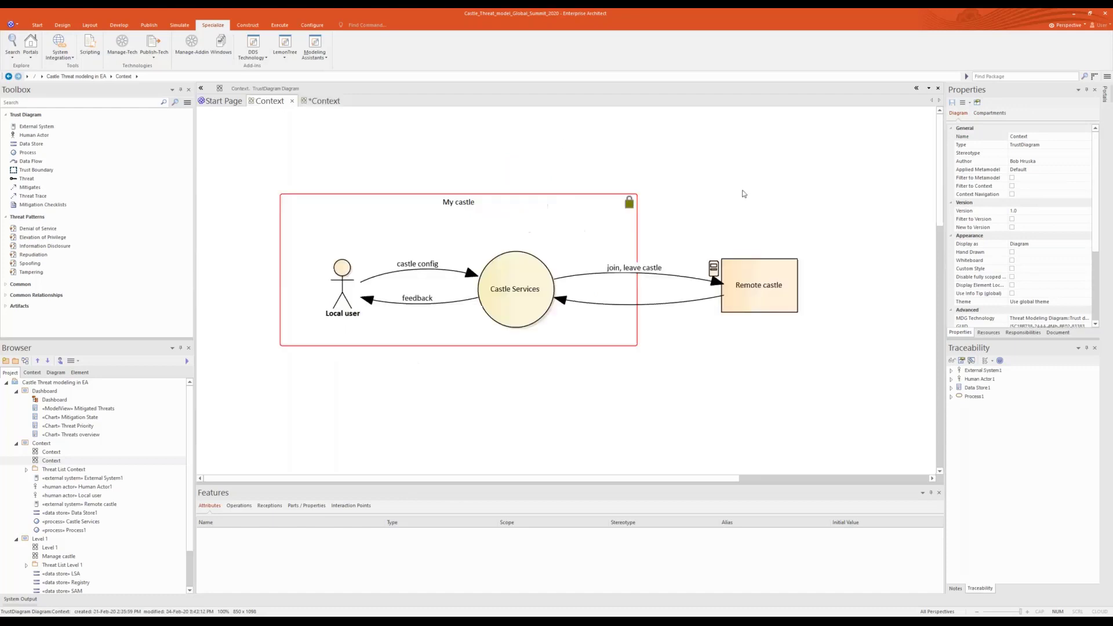
pyautogui.click(324, 102)
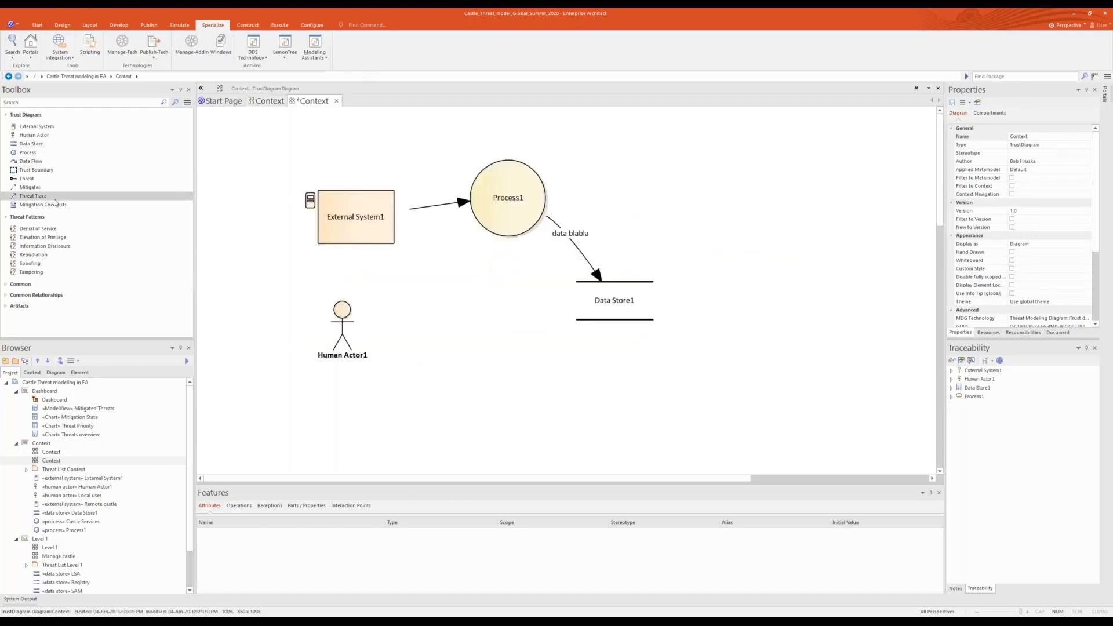
pyautogui.click(35, 171)
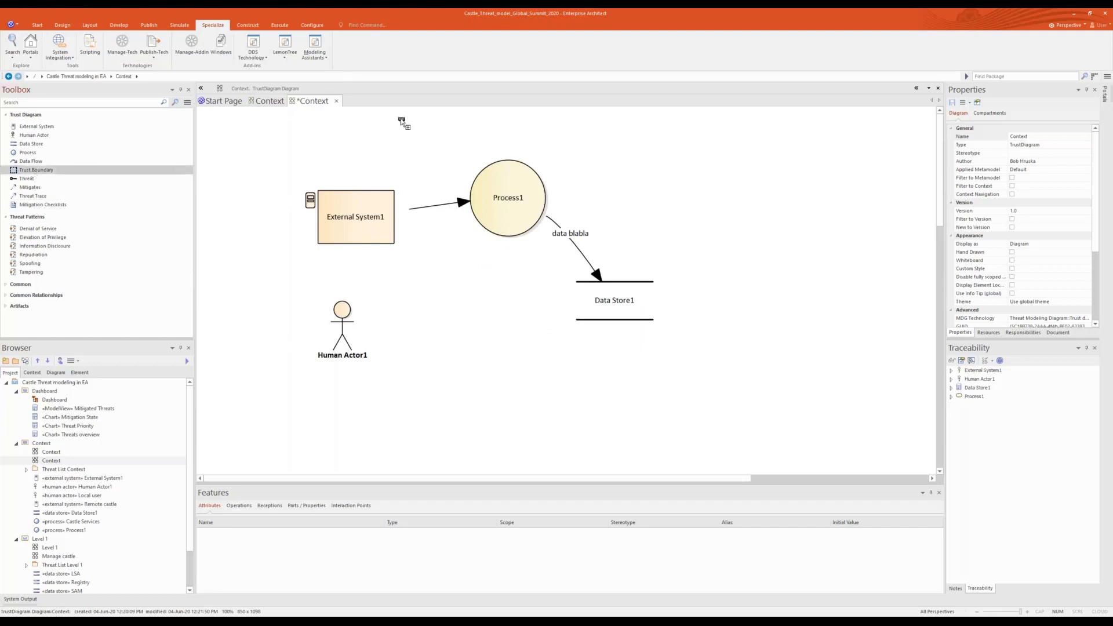
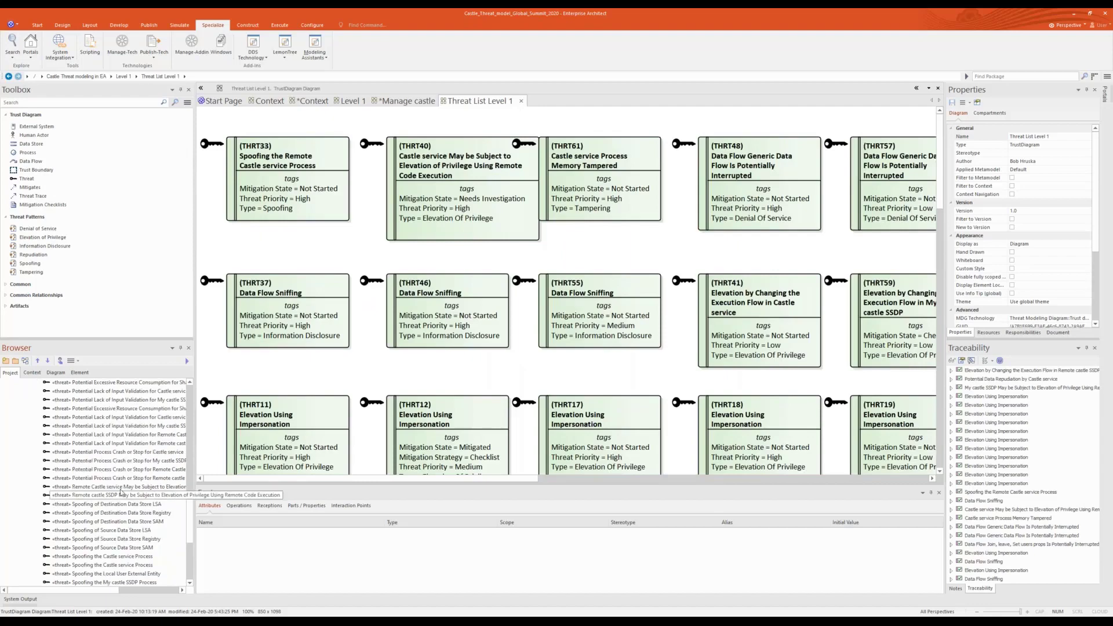
# Open the Threat List Context diagram from the Context package's threat list
pyautogui.scroll(12, 120, 496)
pyautogui.scroll(-1, 32, 537)
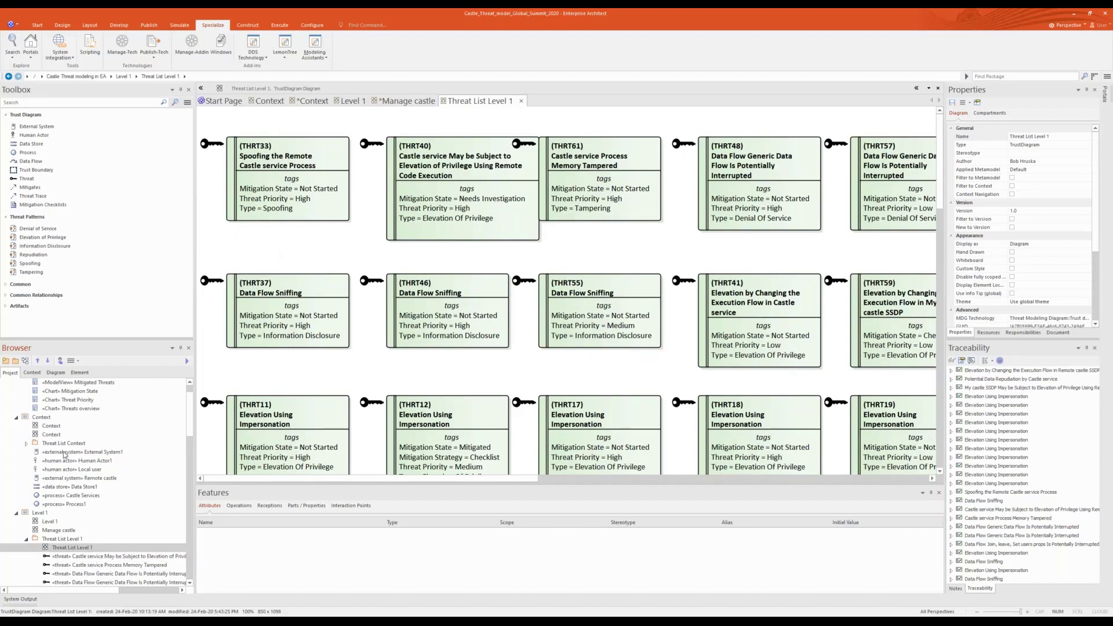
pyautogui.click(26, 443)
pyautogui.click(56, 418)
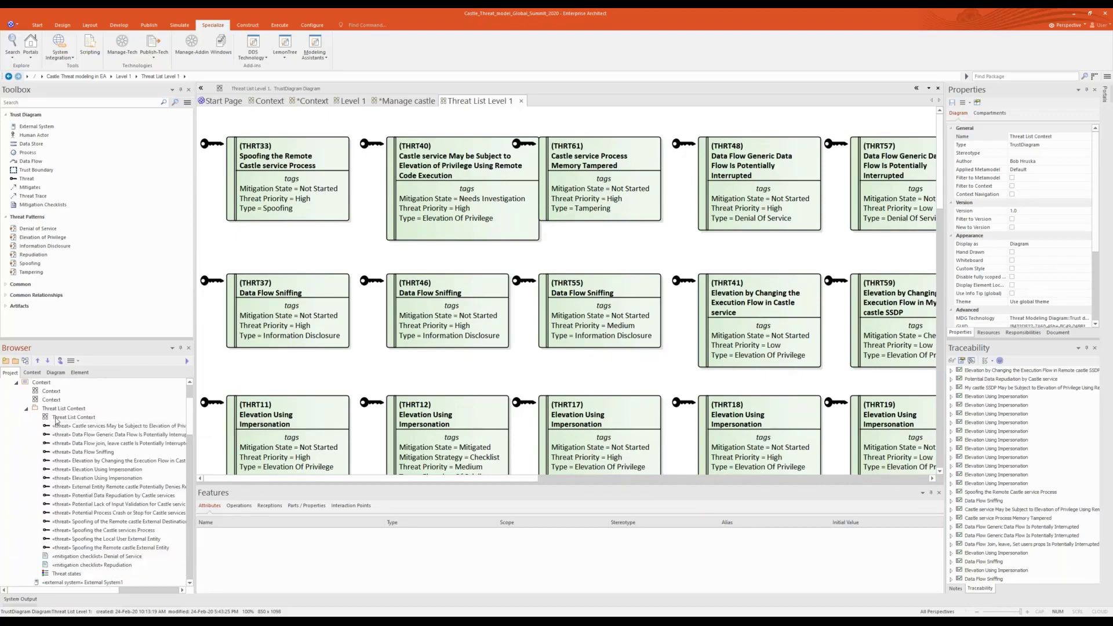
pyautogui.doubleClick(56, 418)
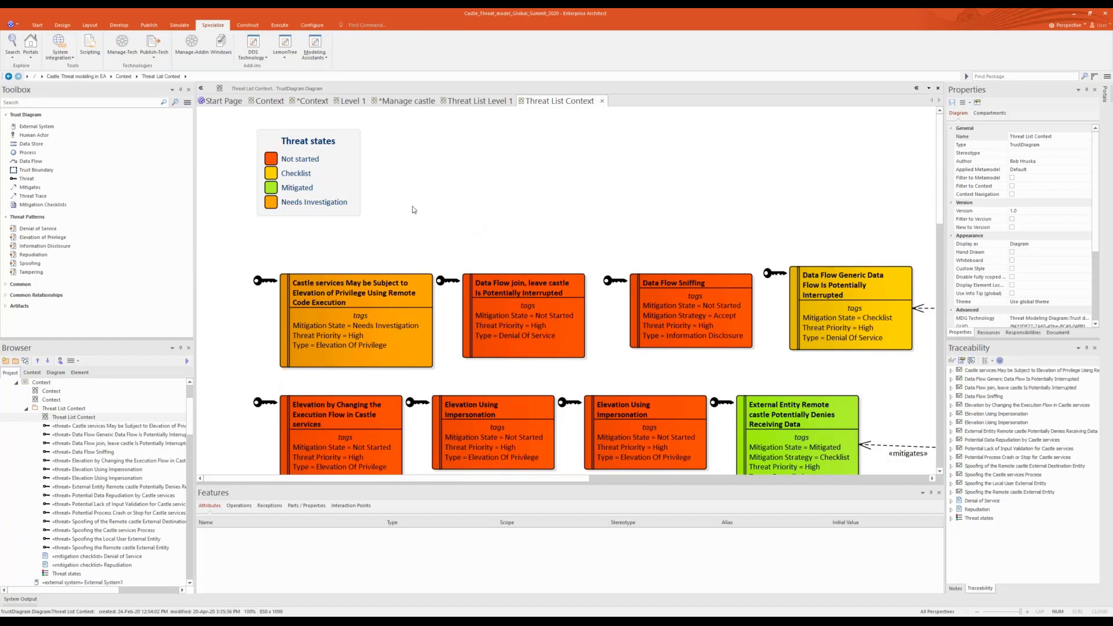
# Inspect the settings of the Threat states legend, and close the Threat List Context and Threat List Level 1 diagrams
pyautogui.doubleClick(355, 190)
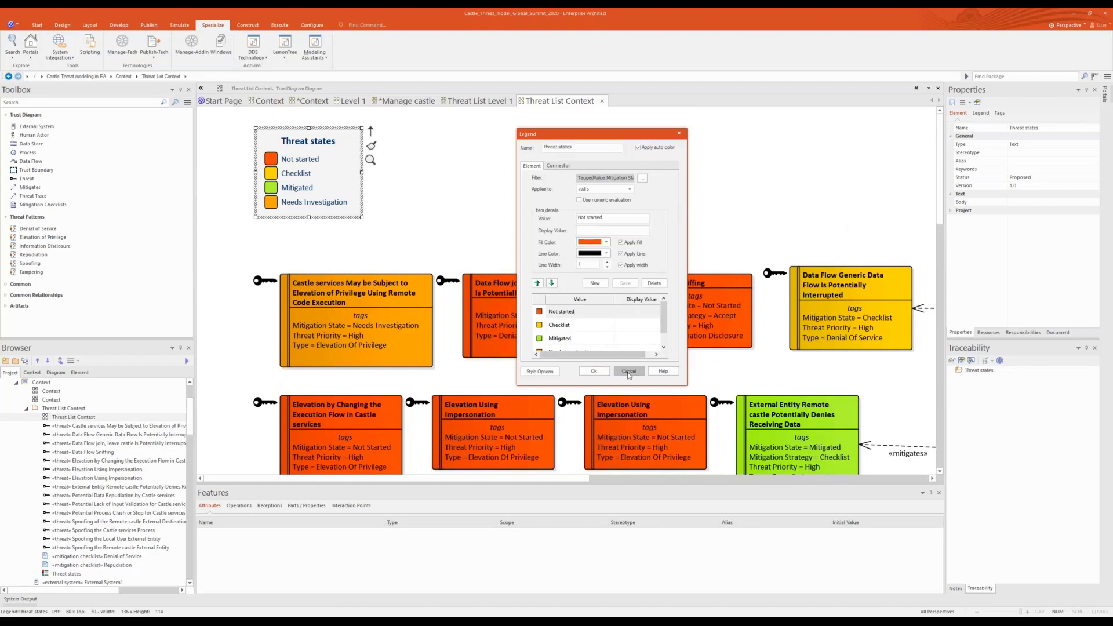
pyautogui.click(594, 371)
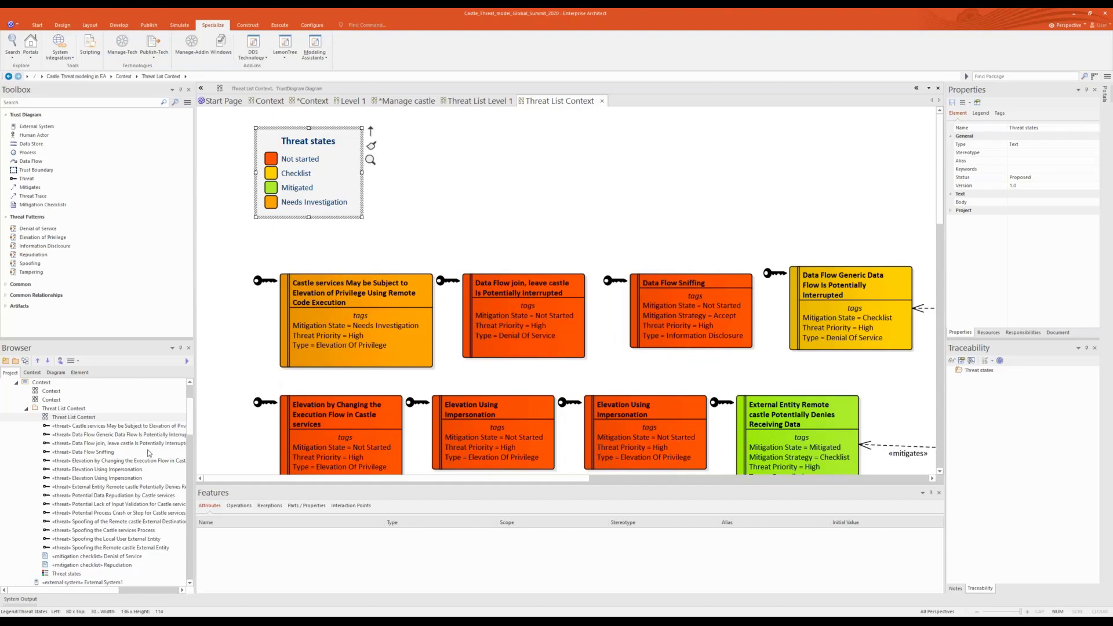
pyautogui.click(603, 101)
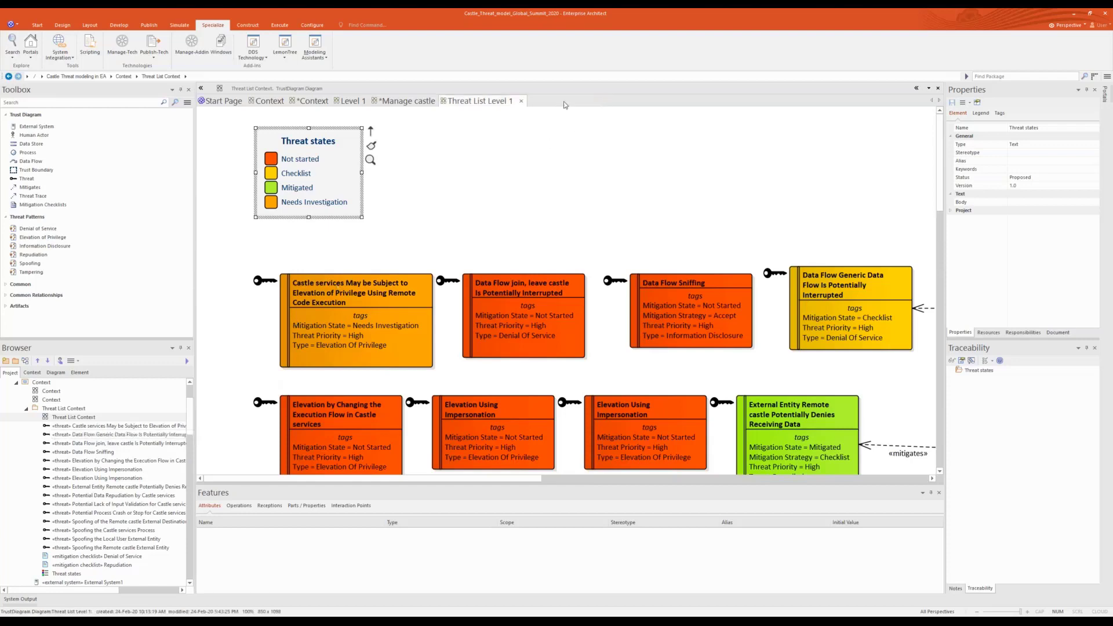
pyautogui.click(522, 101)
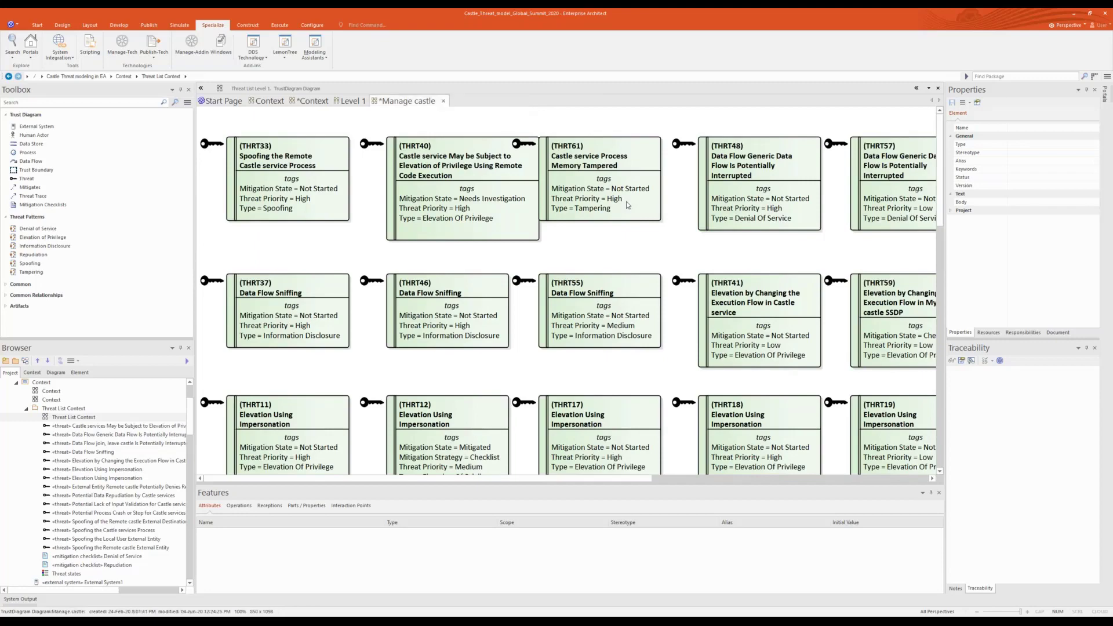
# Add an Elevation of Privilege mitigation checklist to the Manage castle diagram, below the existing checklist
pyautogui.moveTo(676, 482); pyautogui.dragTo(766, 481)
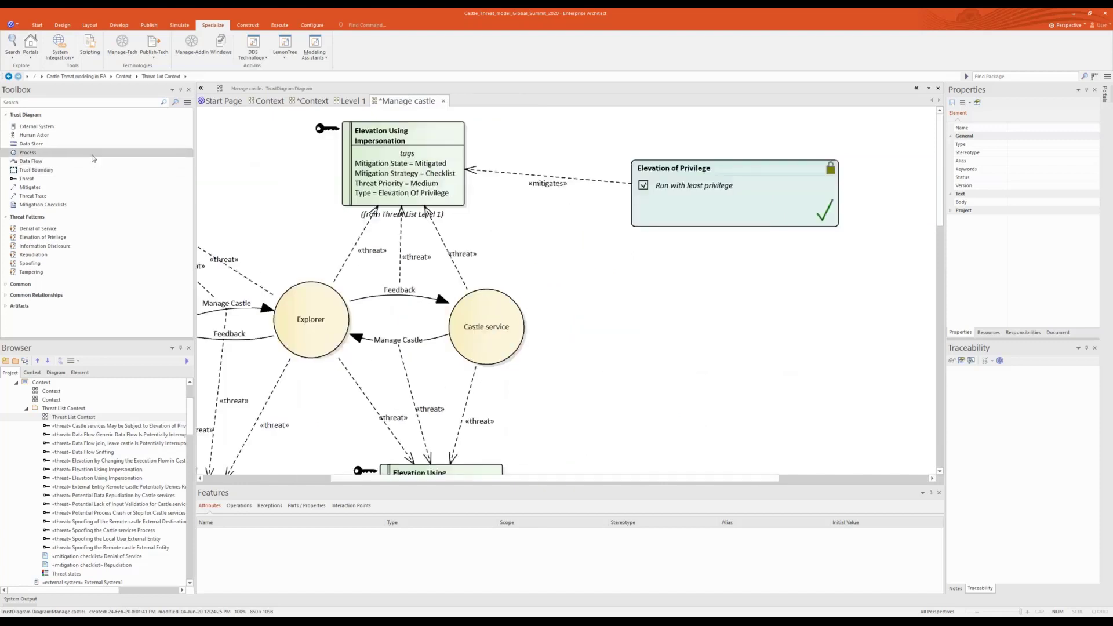
pyautogui.click(36, 206)
pyautogui.click(667, 320)
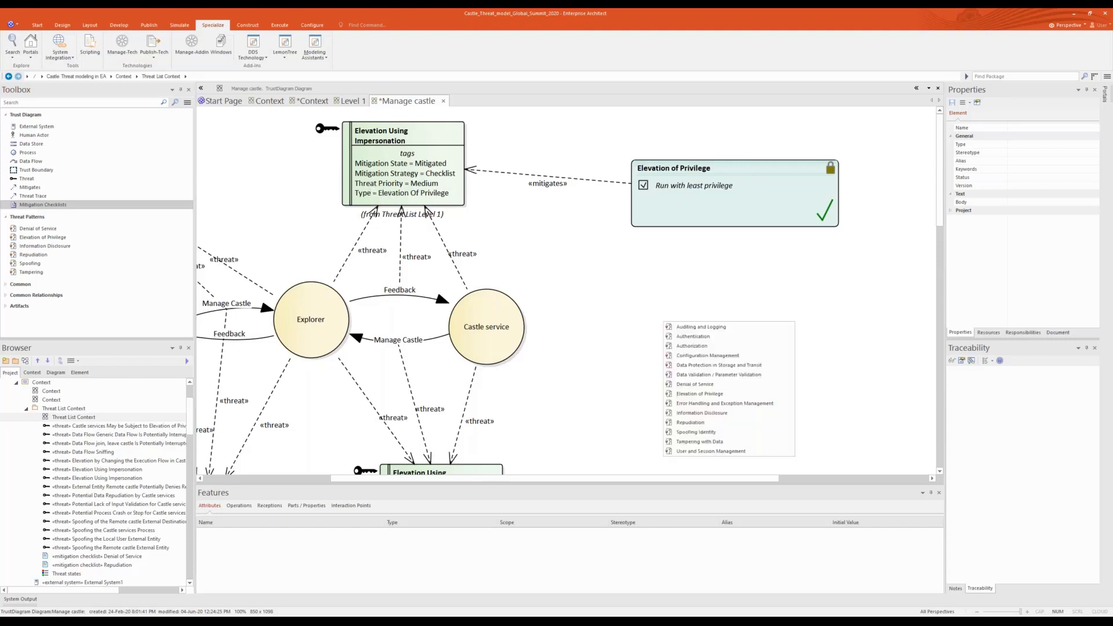
pyautogui.click(697, 396)
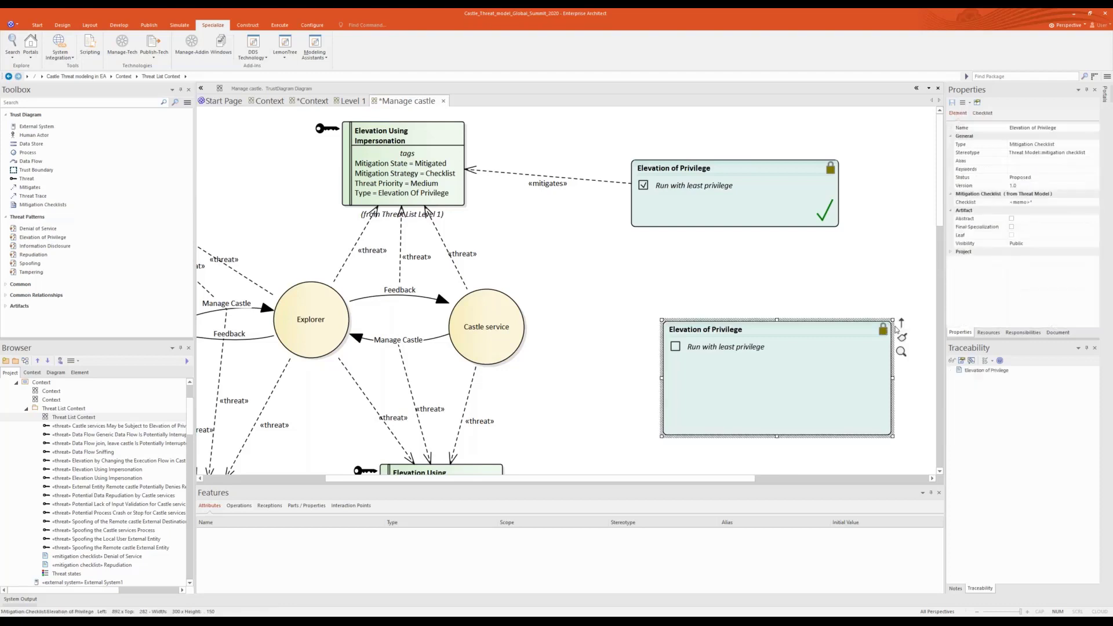
# Connect the new checklist to the Elevation Using Impersonation threat with a Mitigates relationship
pyautogui.moveTo(902, 323); pyautogui.dragTo(442, 182)
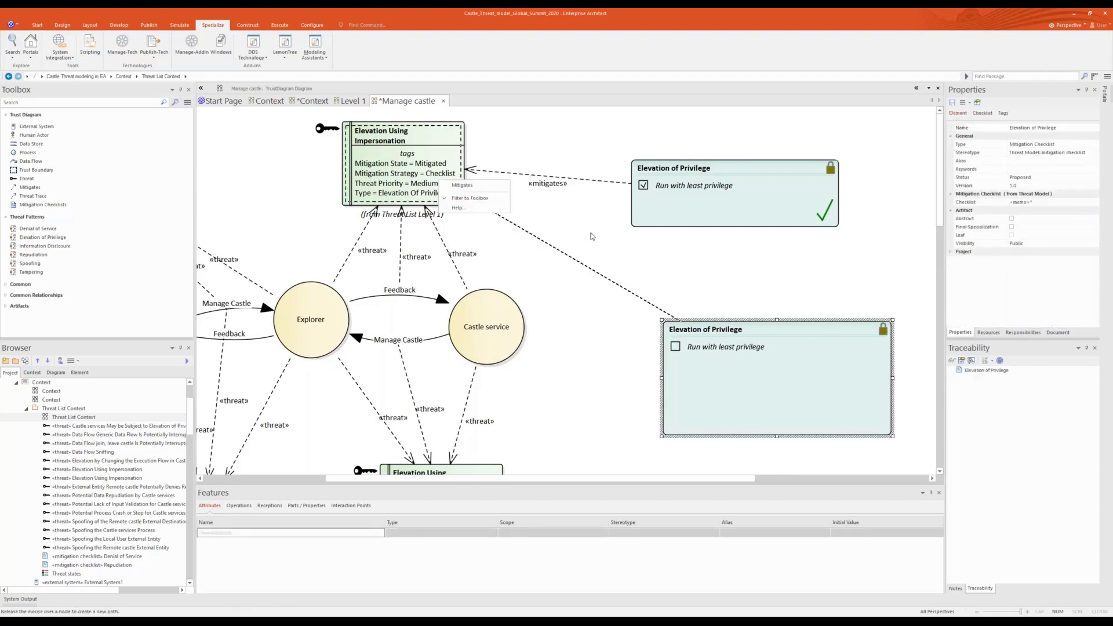
pyautogui.click(482, 185)
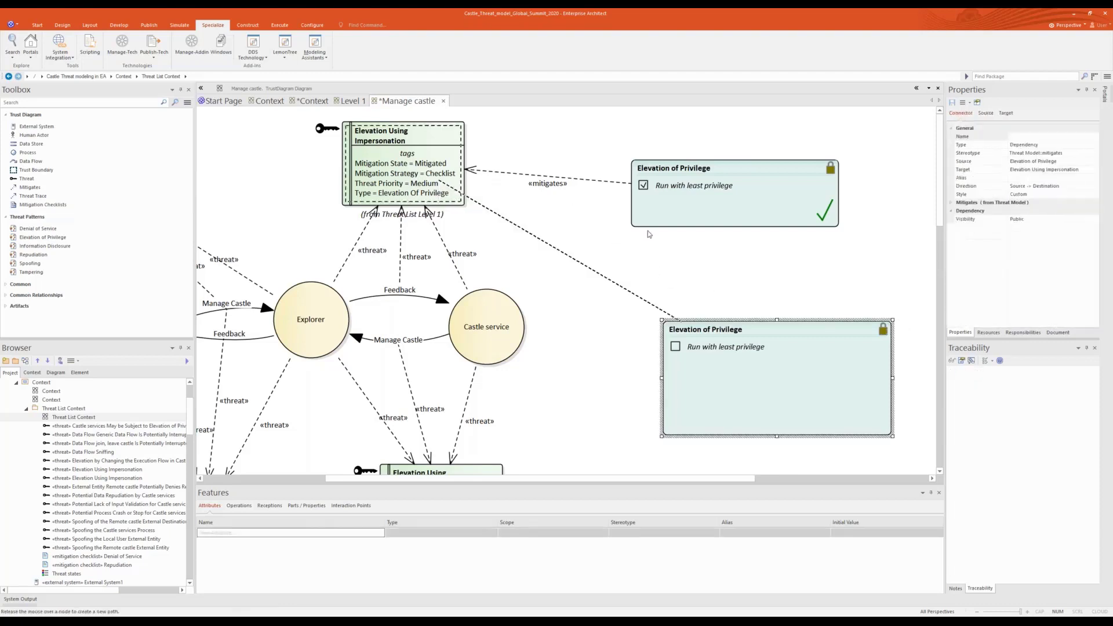
pyautogui.click(729, 350)
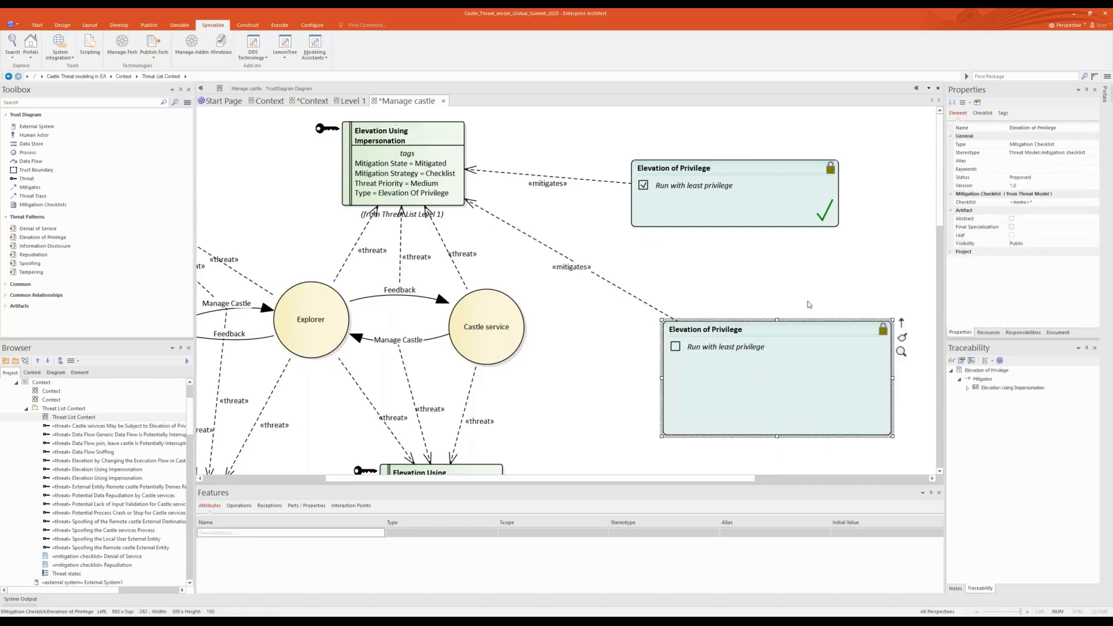
# Move the new Elevation of Privilege checklist up and to the left, closer to the existing checklist
pyautogui.click(768, 348)
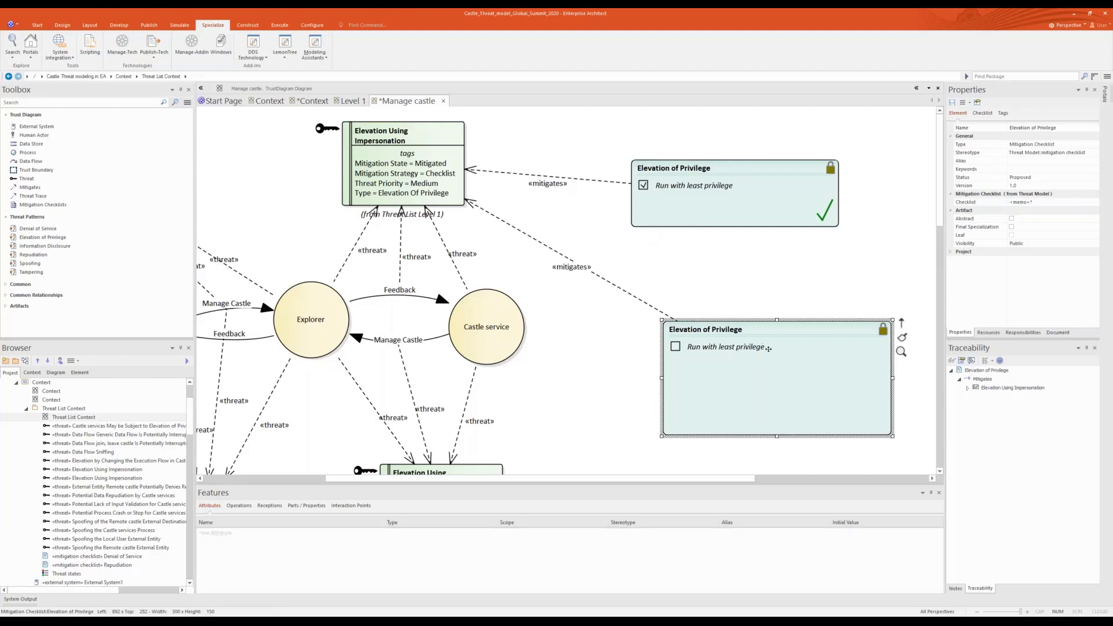
pyautogui.moveTo(753, 328); pyautogui.dragTo(736, 293)
pyautogui.rightClick(736, 293)
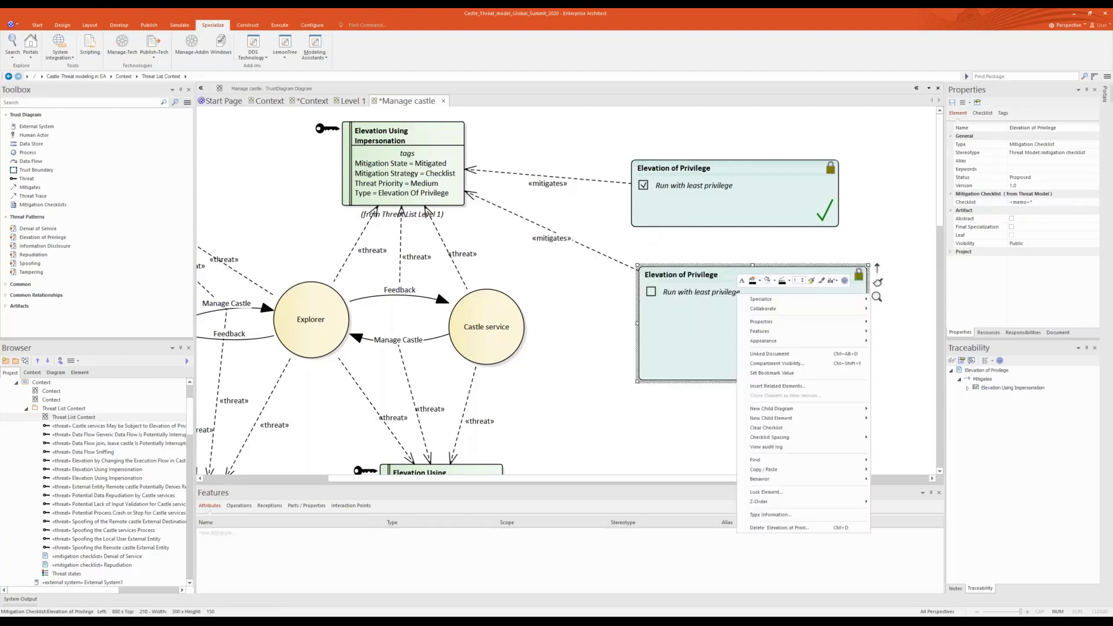
pyautogui.click(697, 328)
# Try to add the item "sdfgsdfh" to the new checklist, and delete that checklist from the model and all diagrams
pyautogui.doubleClick(743, 314)
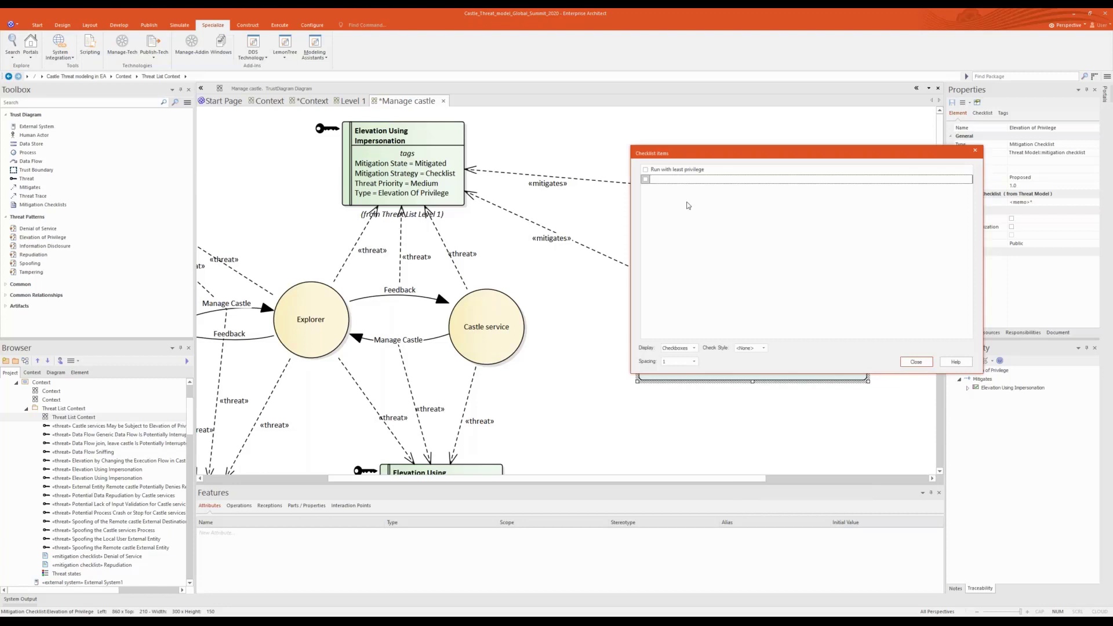
pyautogui.click(647, 181)
pyautogui.write('sdfgsdfh')
pyautogui.click(976, 153)
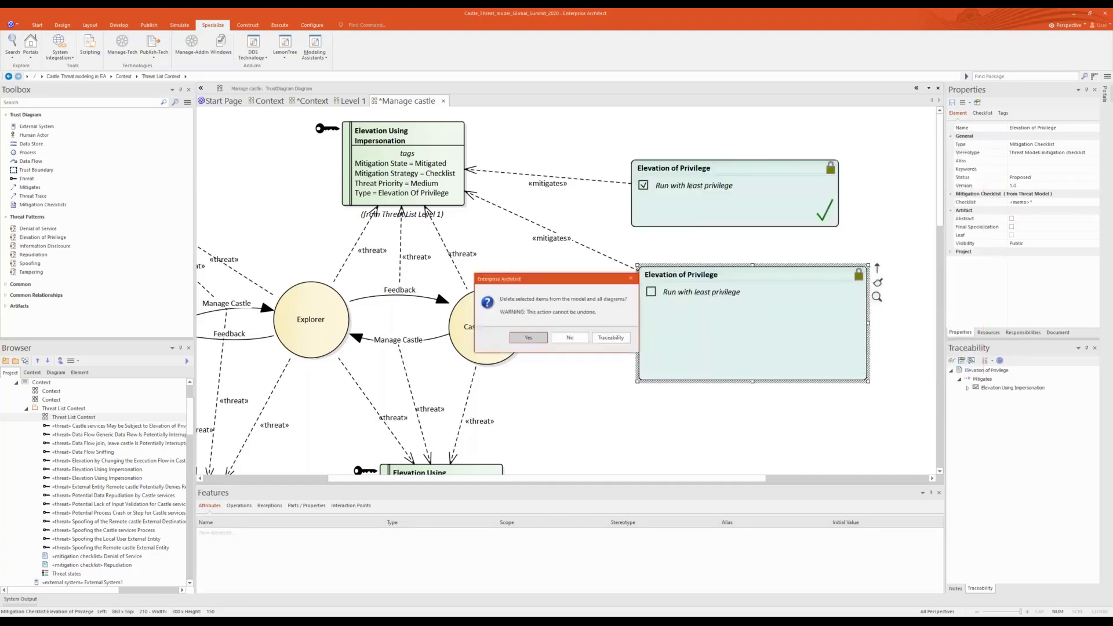
pyautogui.click(576, 346)
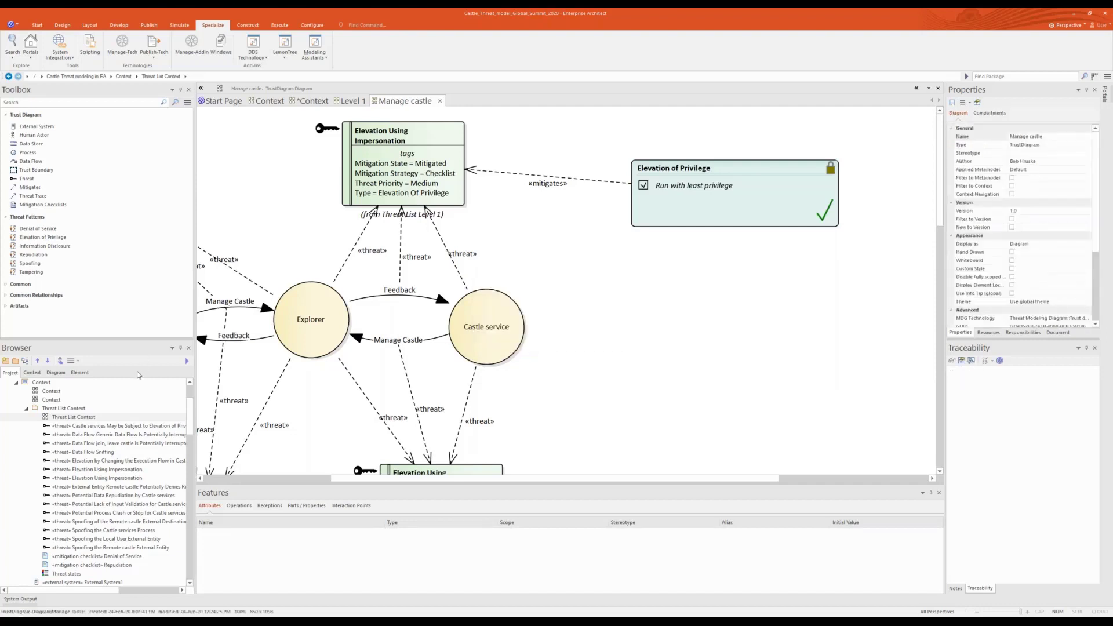
# Place the Elevation of Privilege threat pattern below the existing checklist in the Manage castle diagram
pyautogui.click(36, 240)
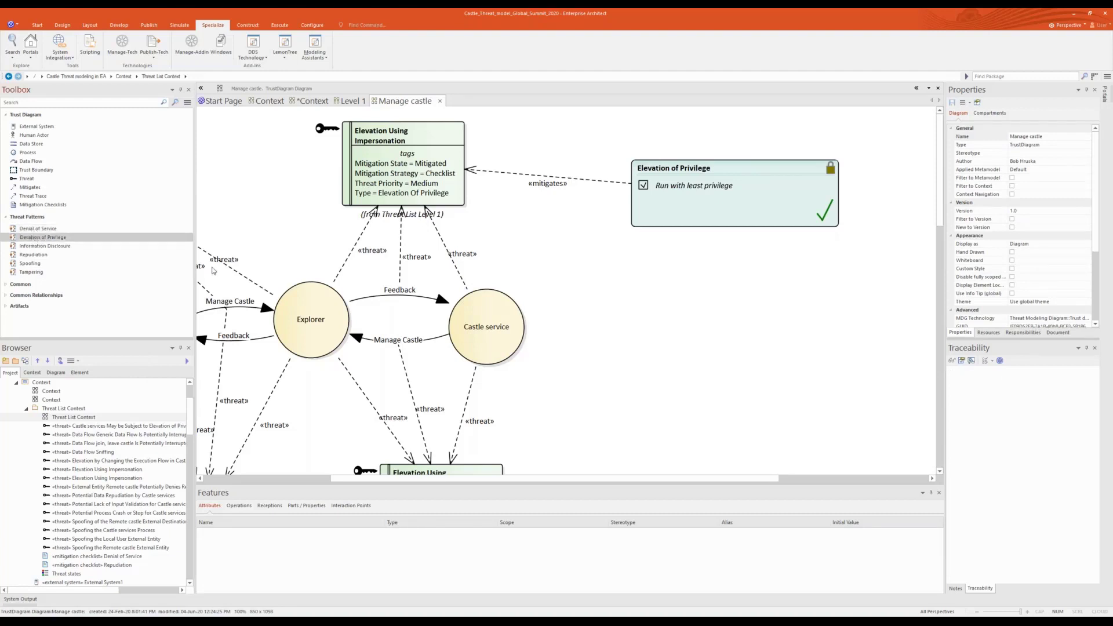
pyautogui.click(646, 303)
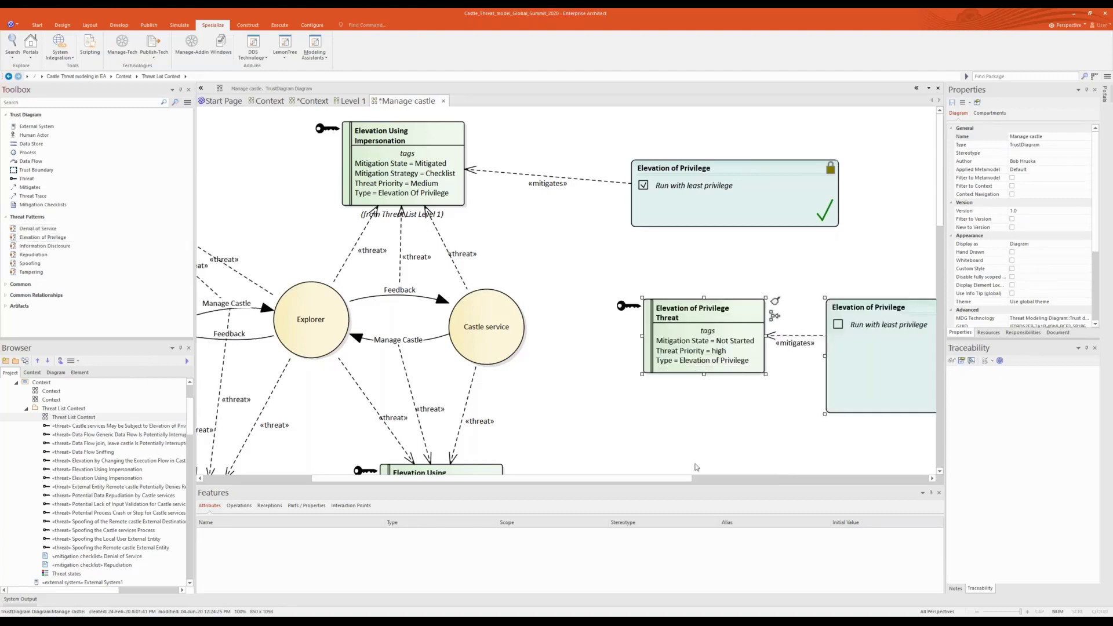
pyautogui.moveTo(674, 484); pyautogui.dragTo(754, 485)
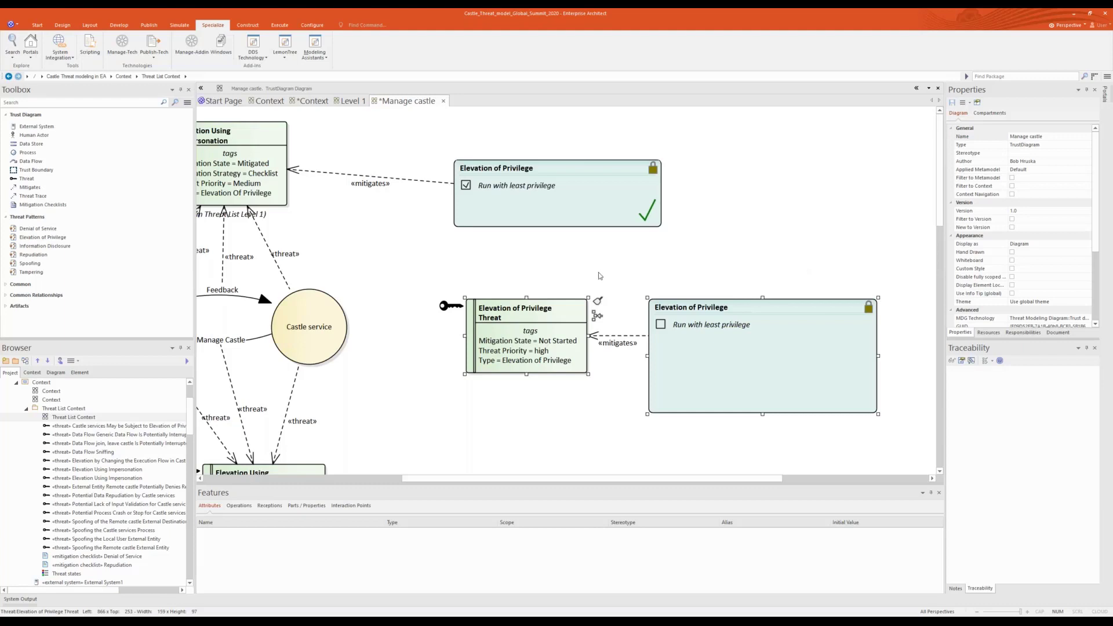
# Delete the pattern's Elevation of Privilege threat and its mitigation checklist from the model and all diagrams
pyautogui.moveTo(433, 260); pyautogui.dragTo(899, 454)
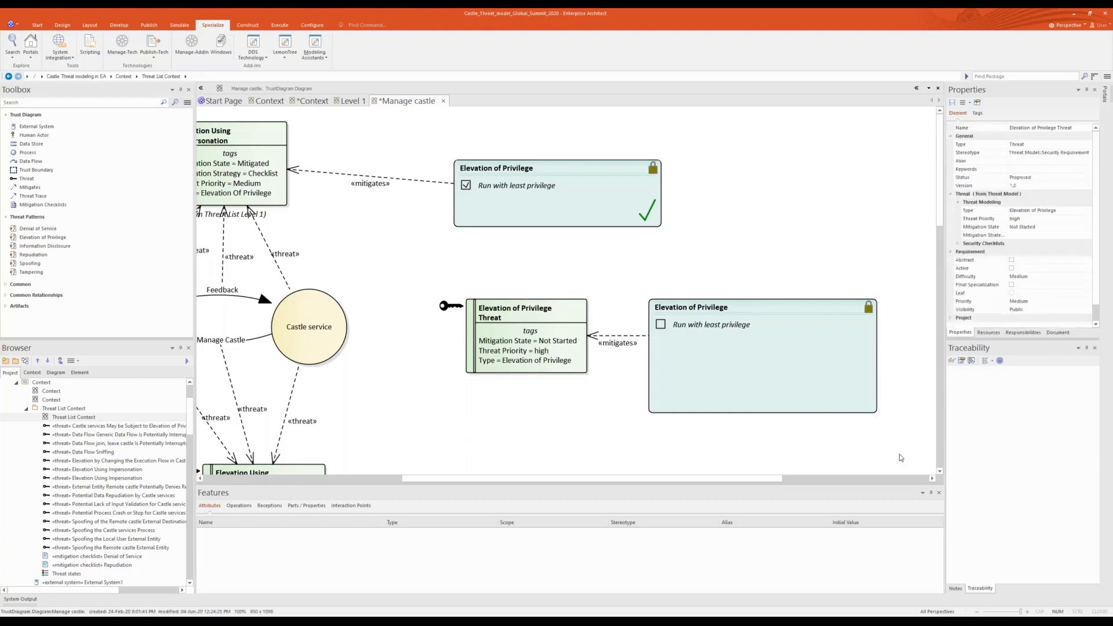
pyautogui.press('Delete')
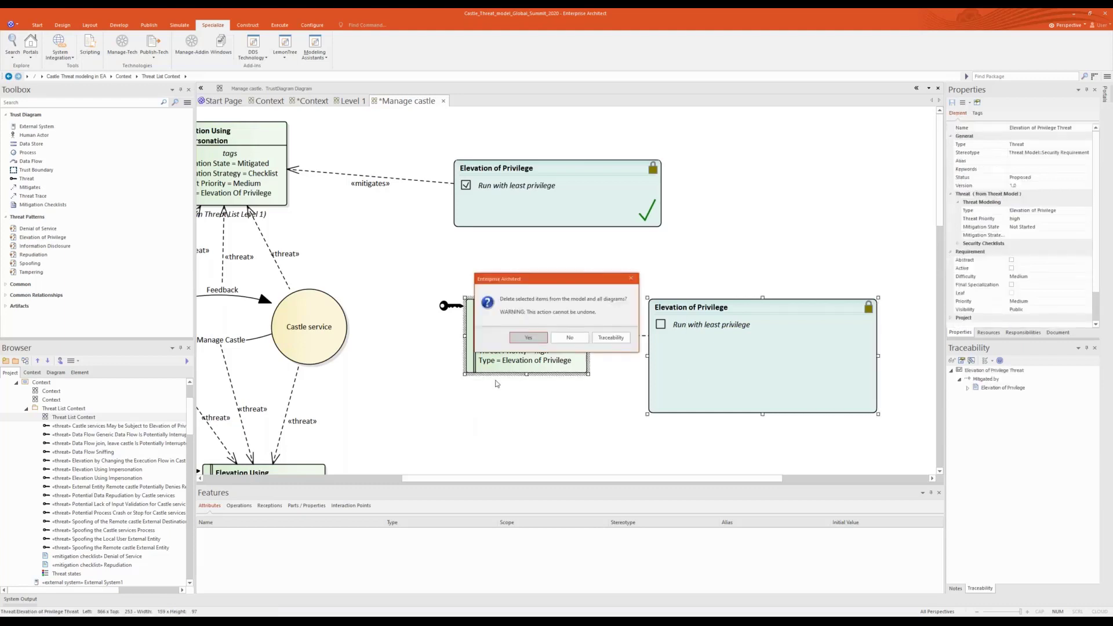
pyautogui.press('Escape')
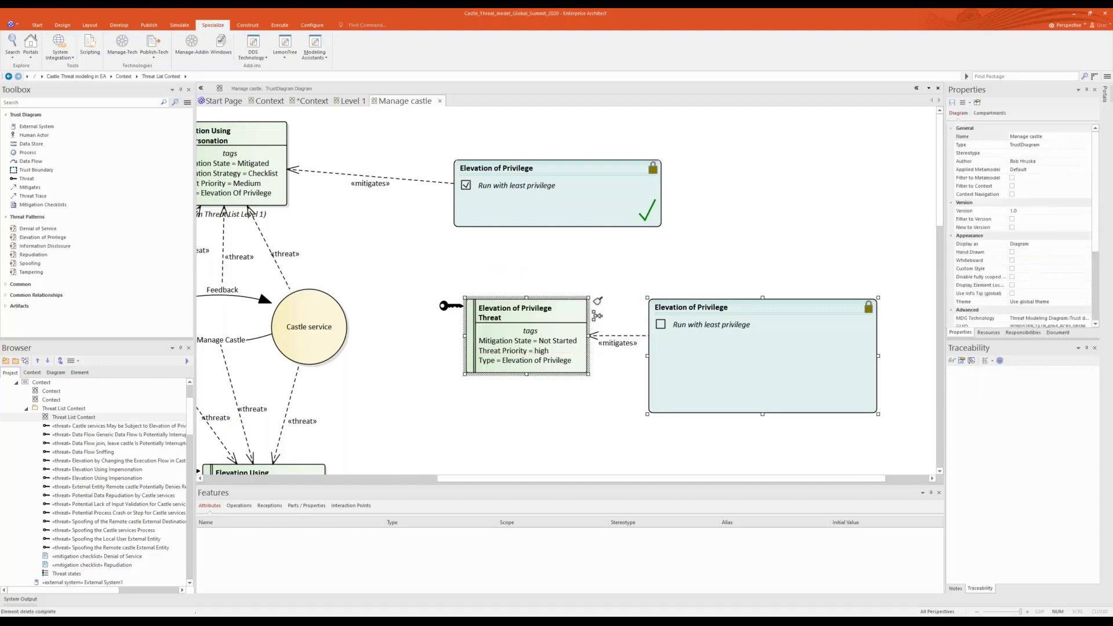
# Collapse the Level 1 and Context packages in the project tree, and open the Dashboard diagram
pyautogui.scroll(-10, 81, 480)
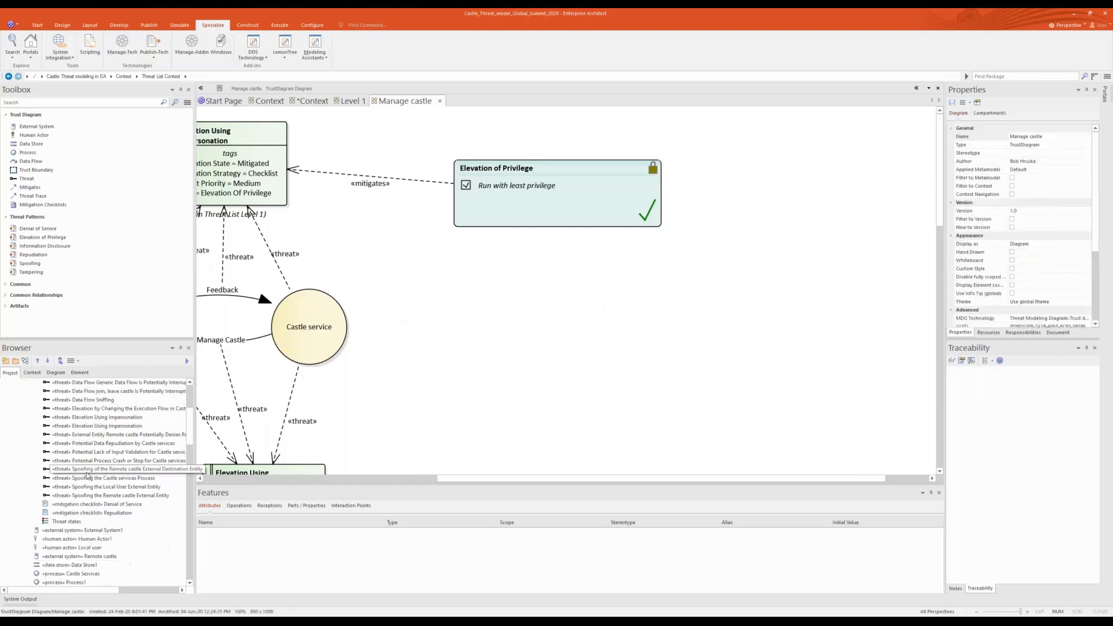
pyautogui.scroll(-15, 81, 480)
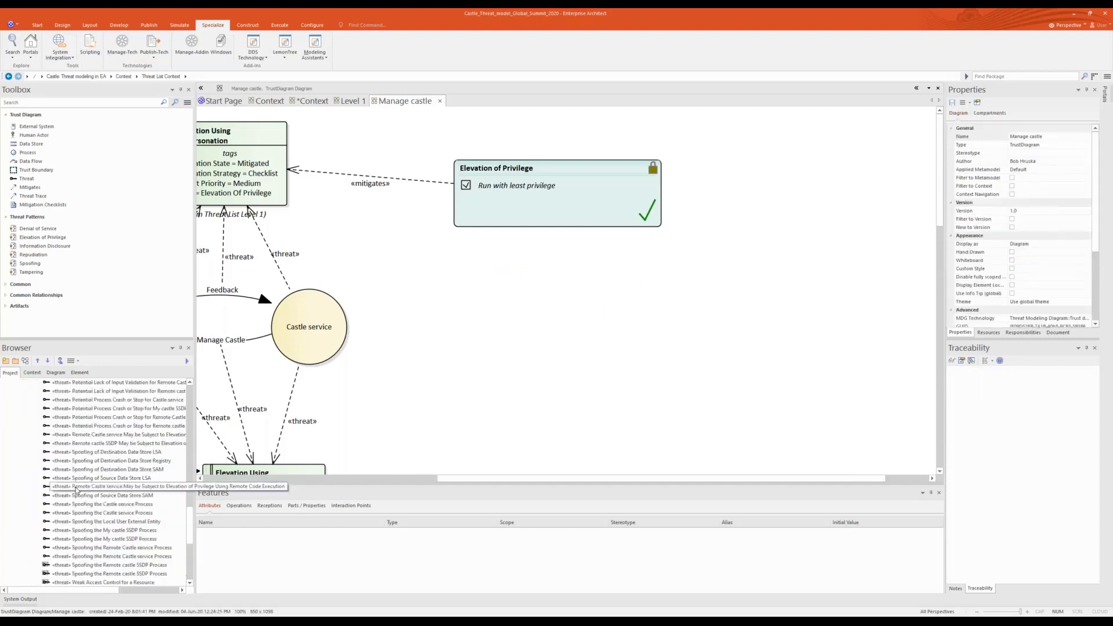
pyautogui.scroll(15, 72, 516)
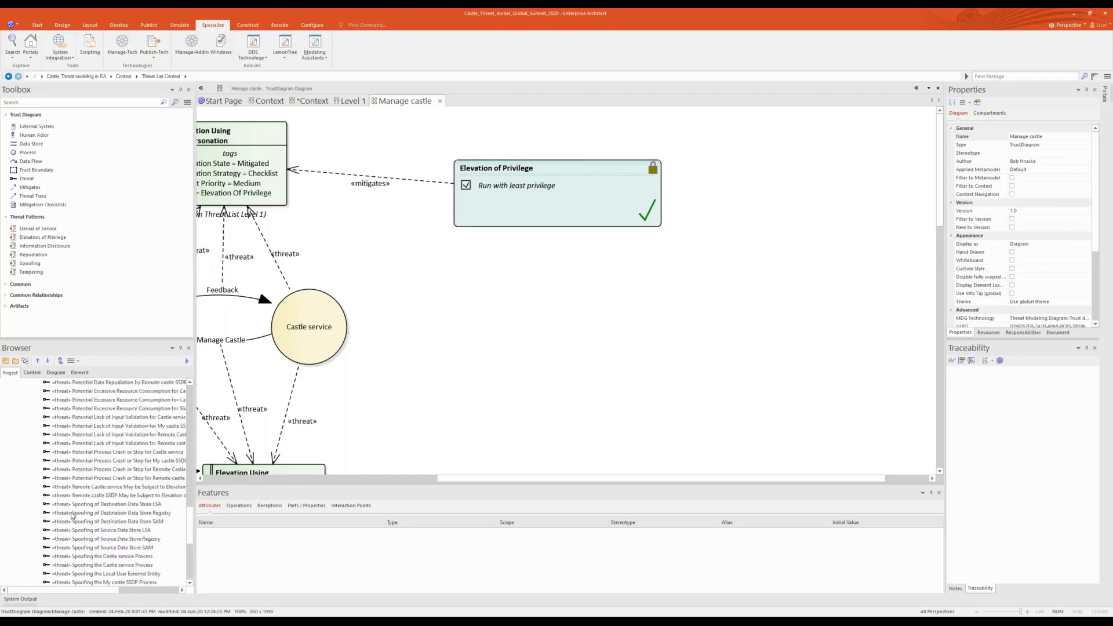
pyautogui.click(17, 435)
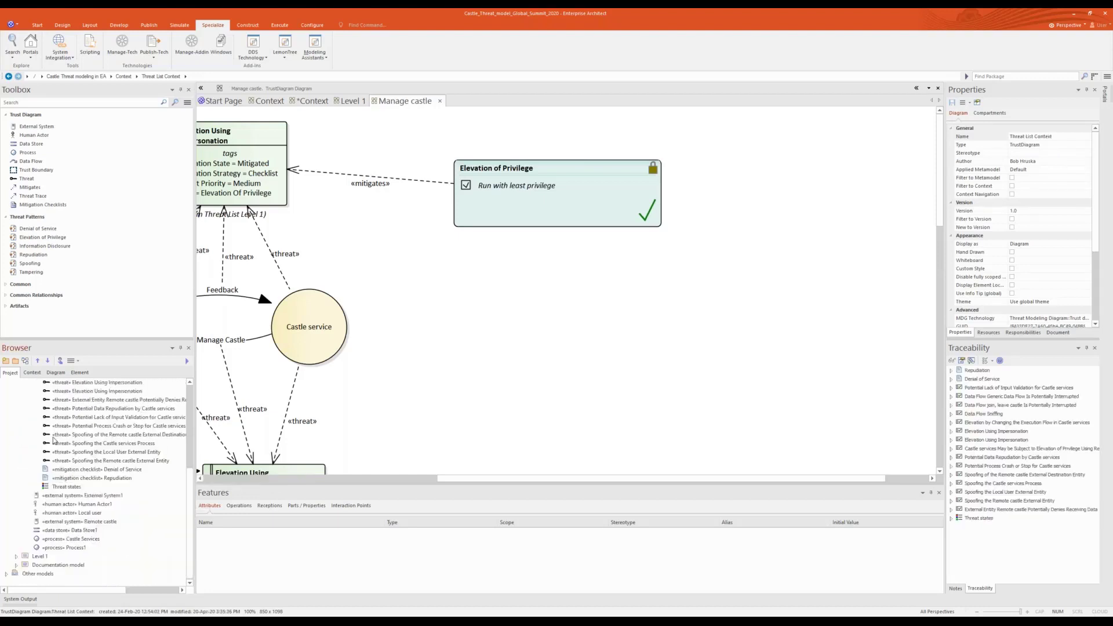
pyautogui.click(16, 443)
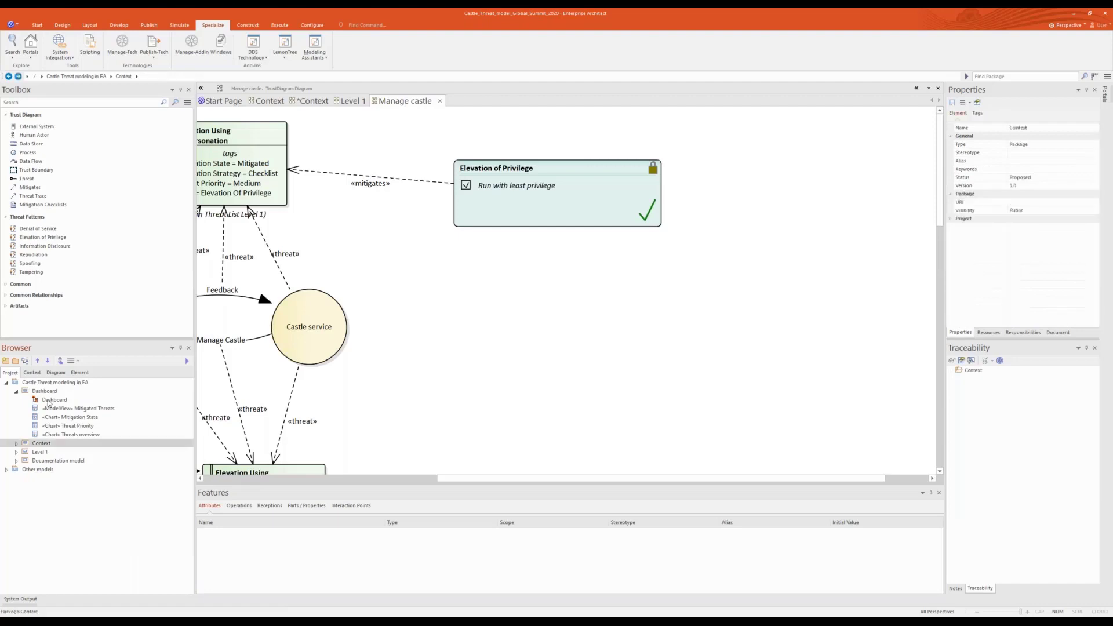
pyautogui.doubleClick(55, 399)
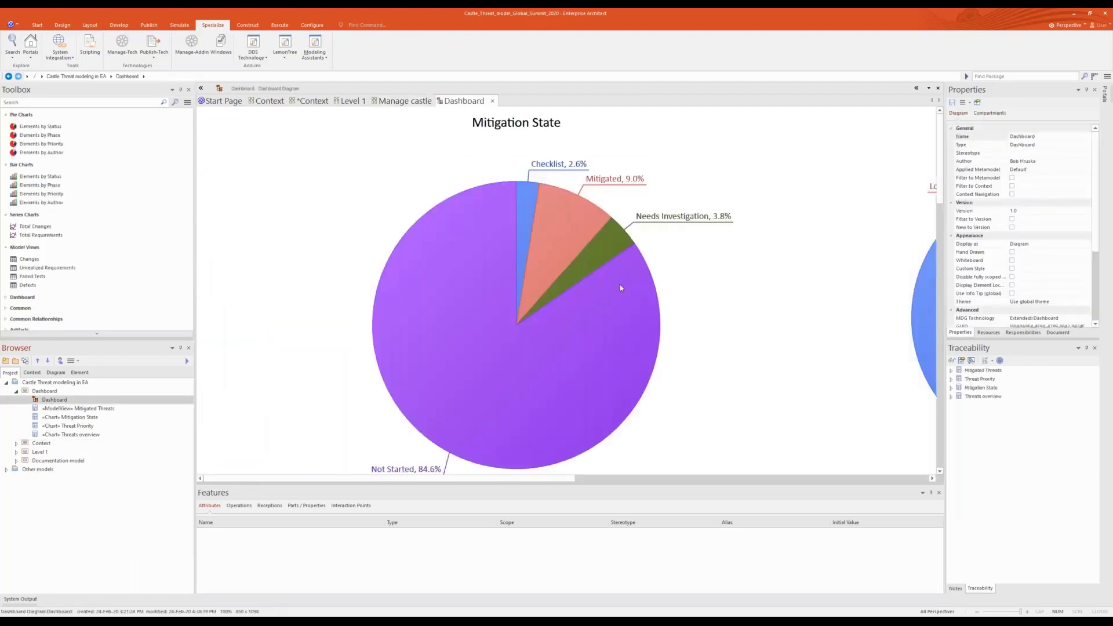
# Review the dashboard's threat charts, and open the Threats overview chart's definition to examine its custom SQL source
pyautogui.scroll(-4, 638, 275)
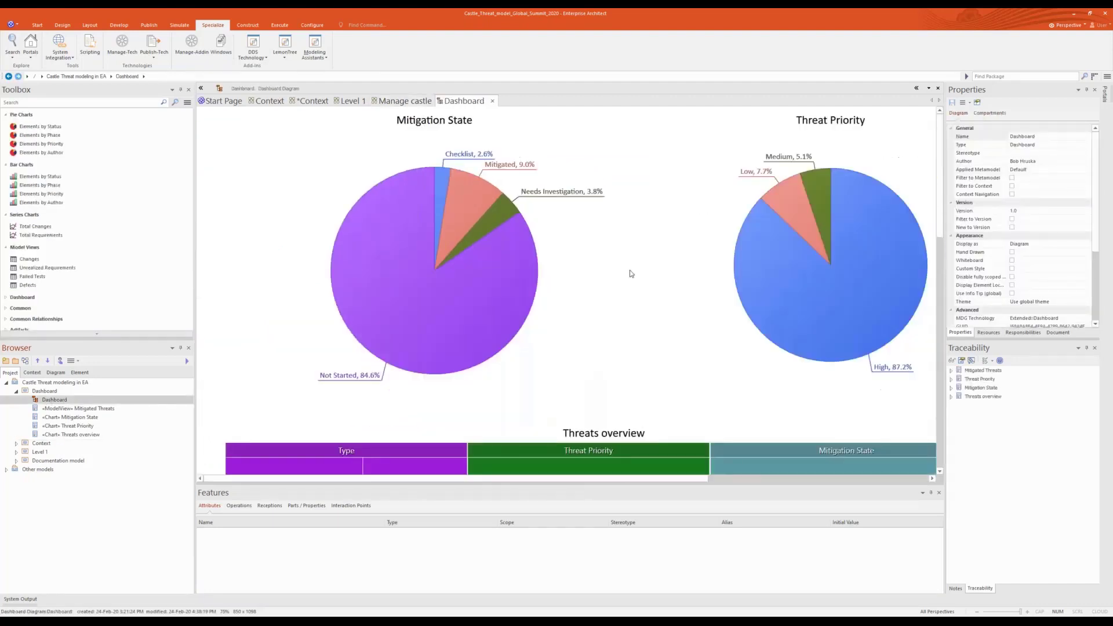
pyautogui.scroll(-1, 631, 274)
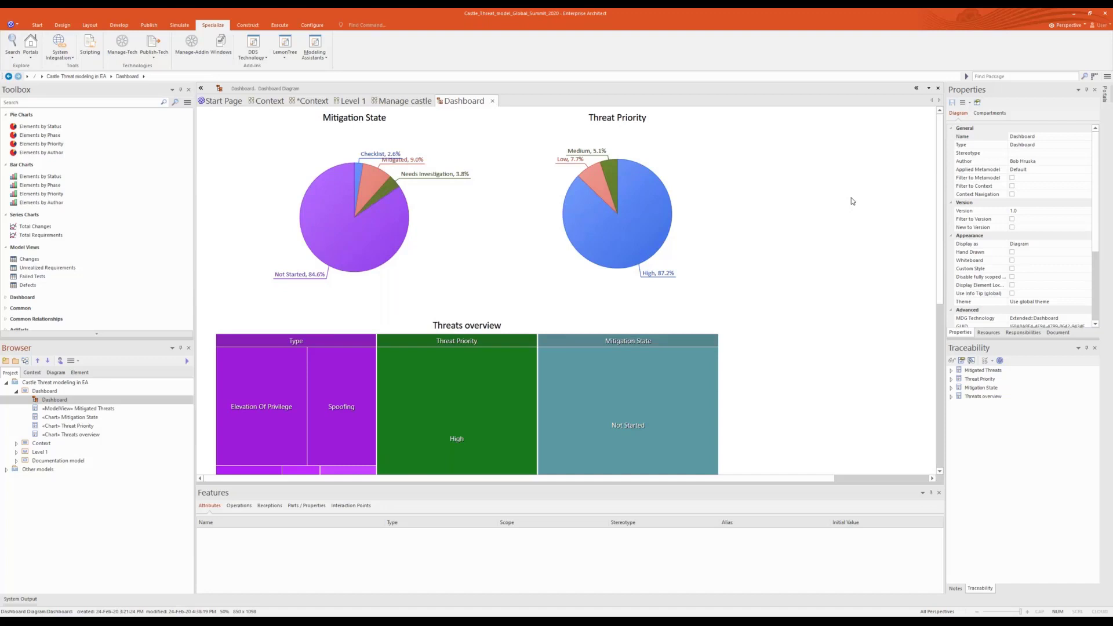
pyautogui.scroll(-3, 663, 210)
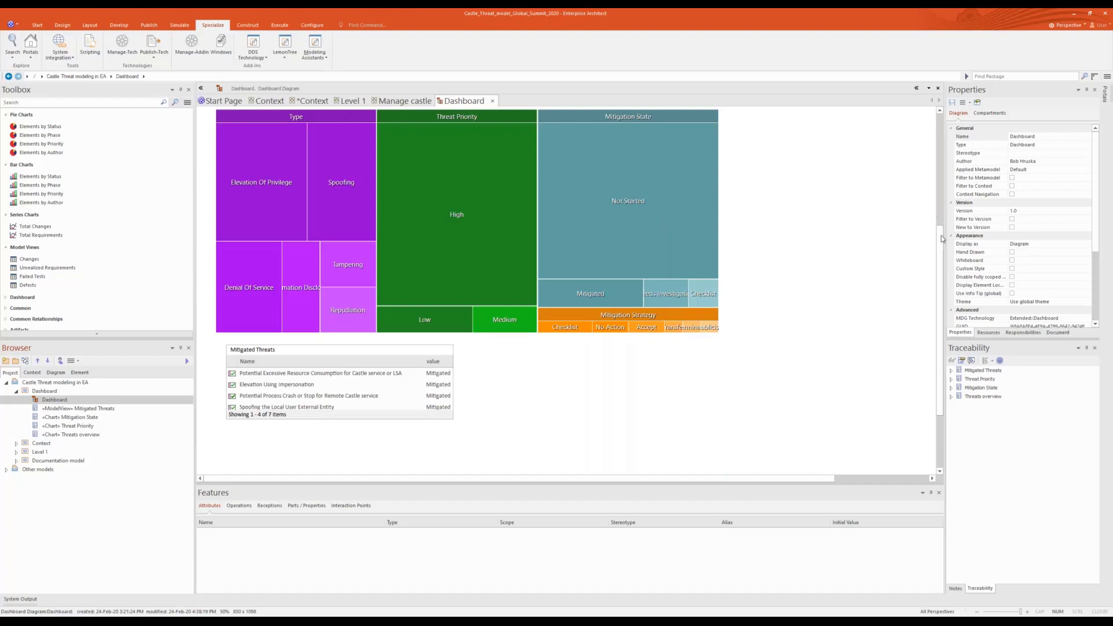
pyautogui.scroll(1, 940, 240)
pyautogui.click(467, 137)
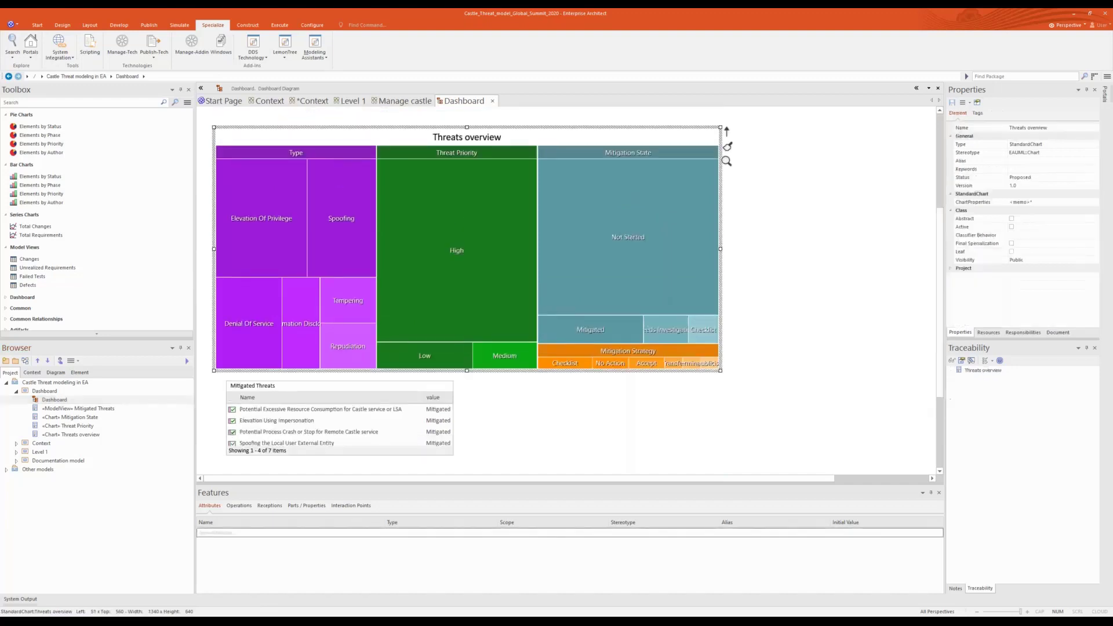
pyautogui.doubleClick(513, 254)
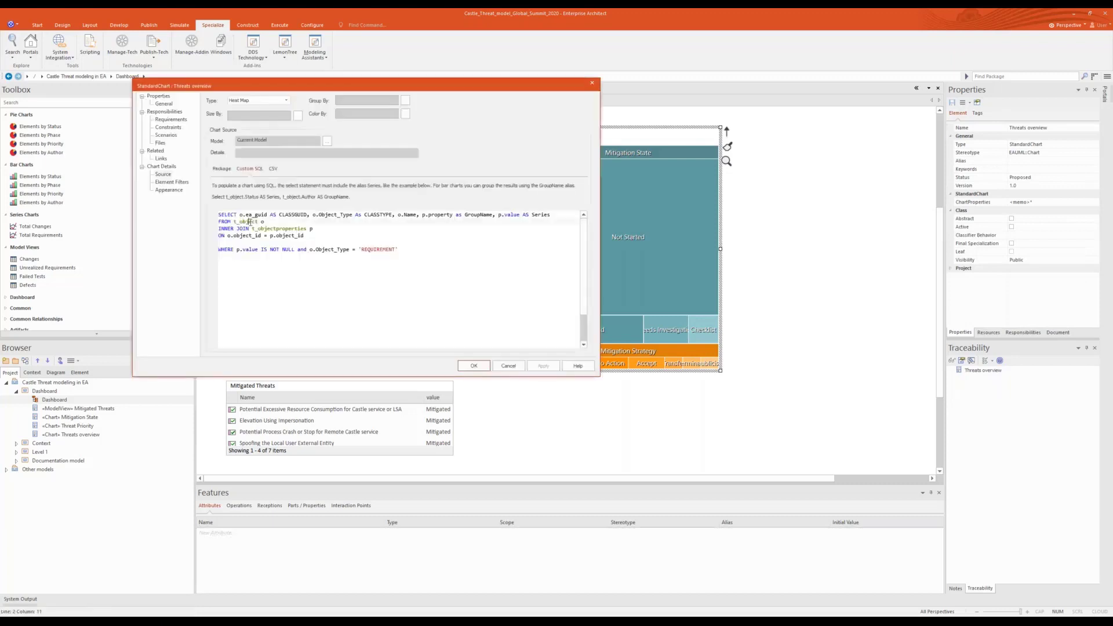
# Select the whole custom SQL query of the Threats overview chart, close its definition unchanged, and look over the dashboard charts
pyautogui.click(453, 244)
pyautogui.hotkey('ctrl', 'a')
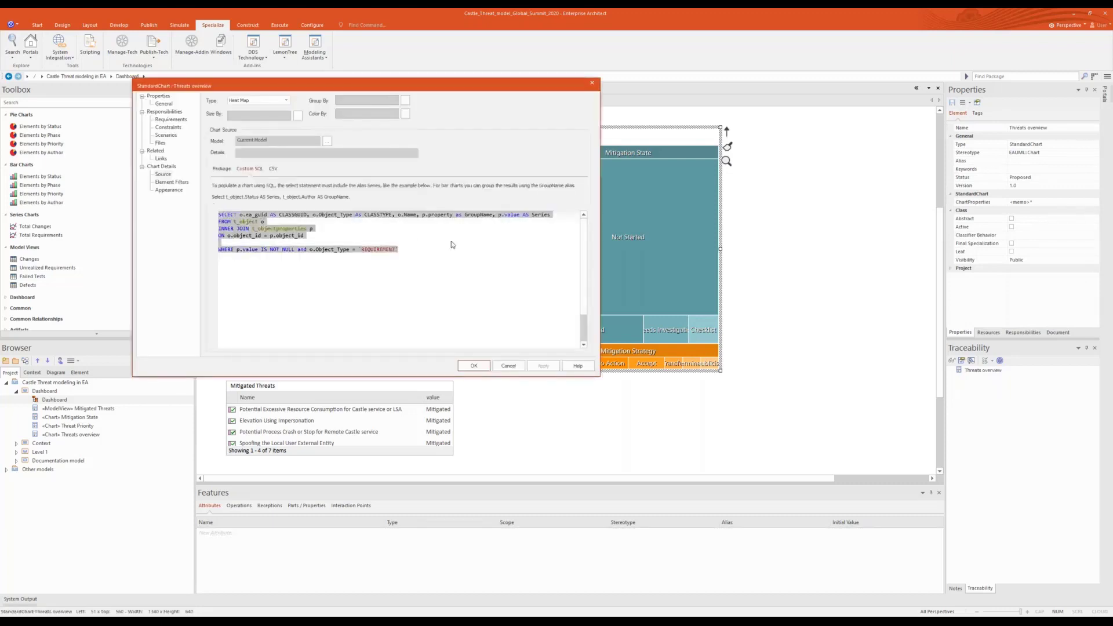
pyautogui.click(592, 82)
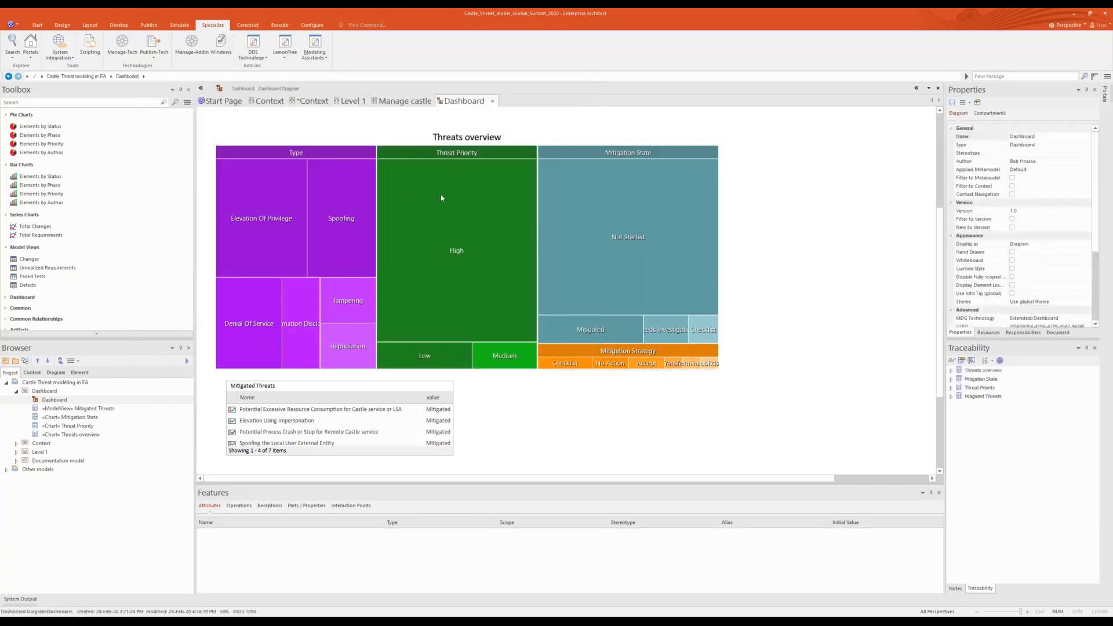
pyautogui.scroll(2, 752, 271)
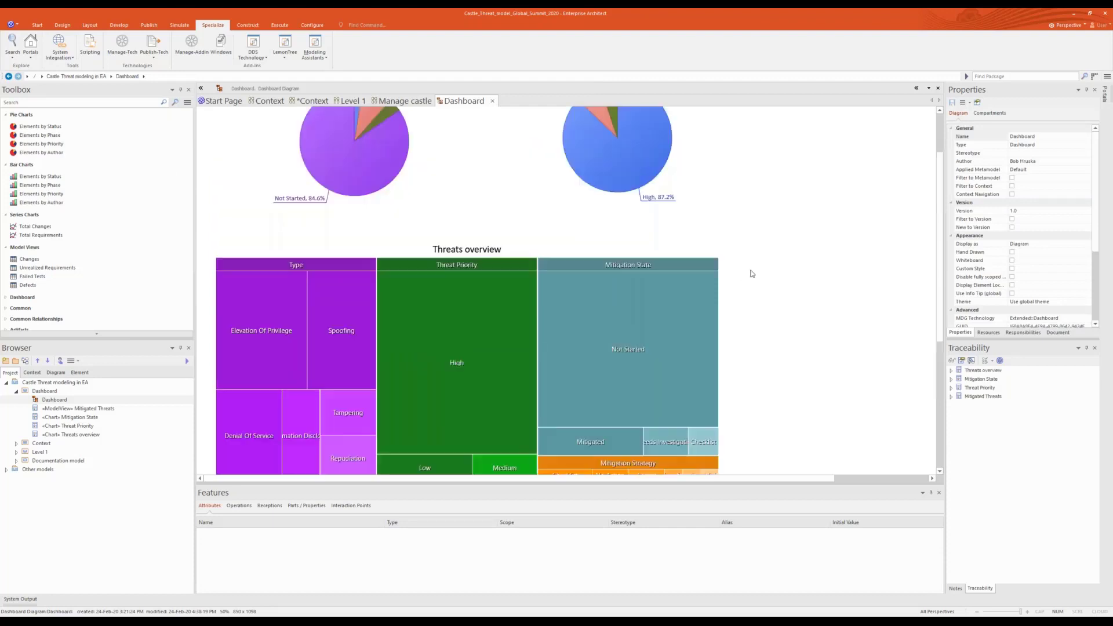
pyautogui.scroll(-2, 749, 274)
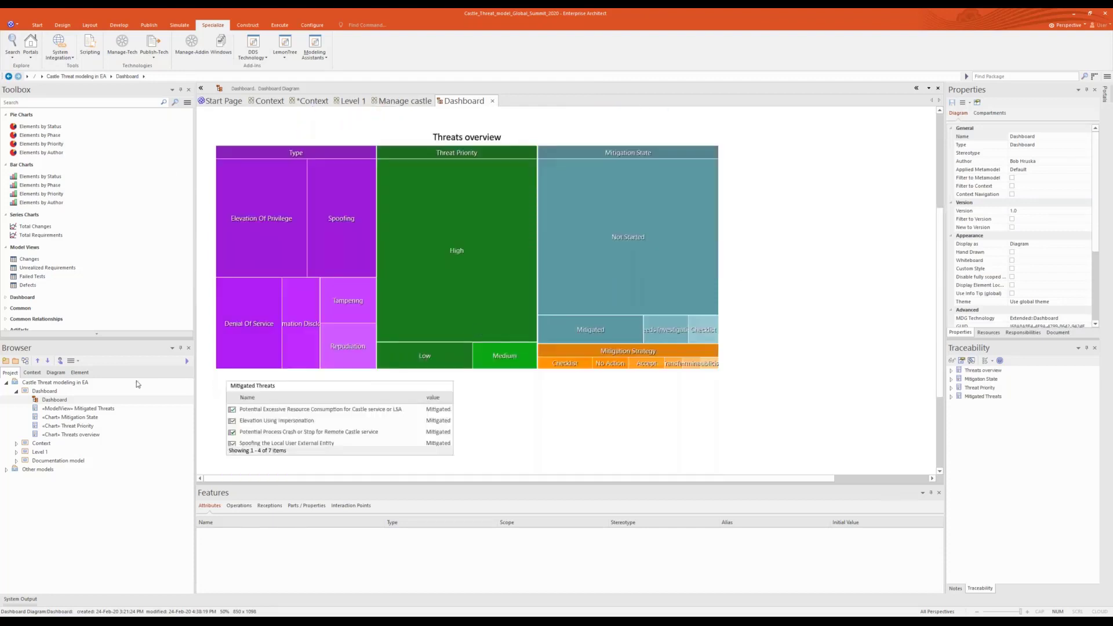
# Expand the Context and Documentation model packages in the project tree, and open the Documentation model diagram
pyautogui.click(16, 443)
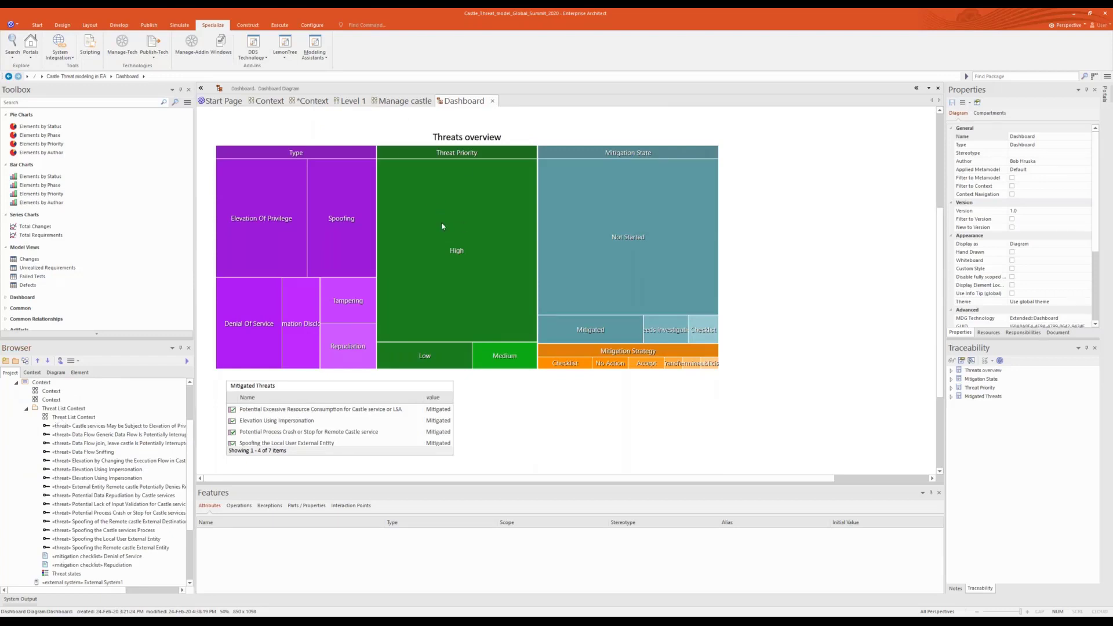
pyautogui.scroll(2, 816, 243)
pyautogui.scroll(-2, 816, 242)
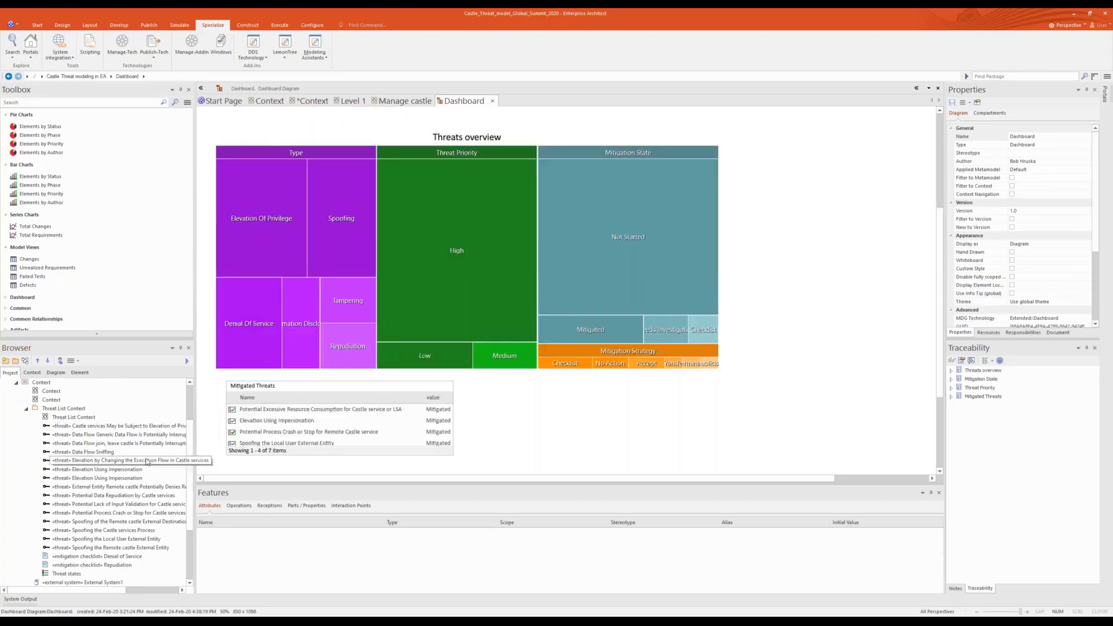
pyautogui.scroll(-3, 116, 476)
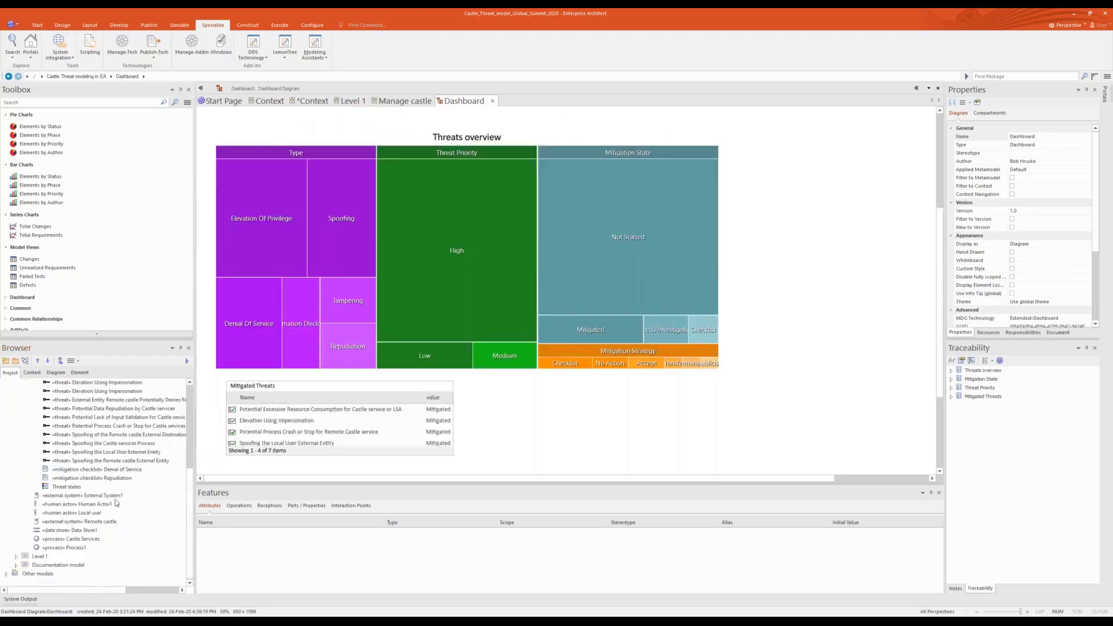
pyautogui.click(15, 565)
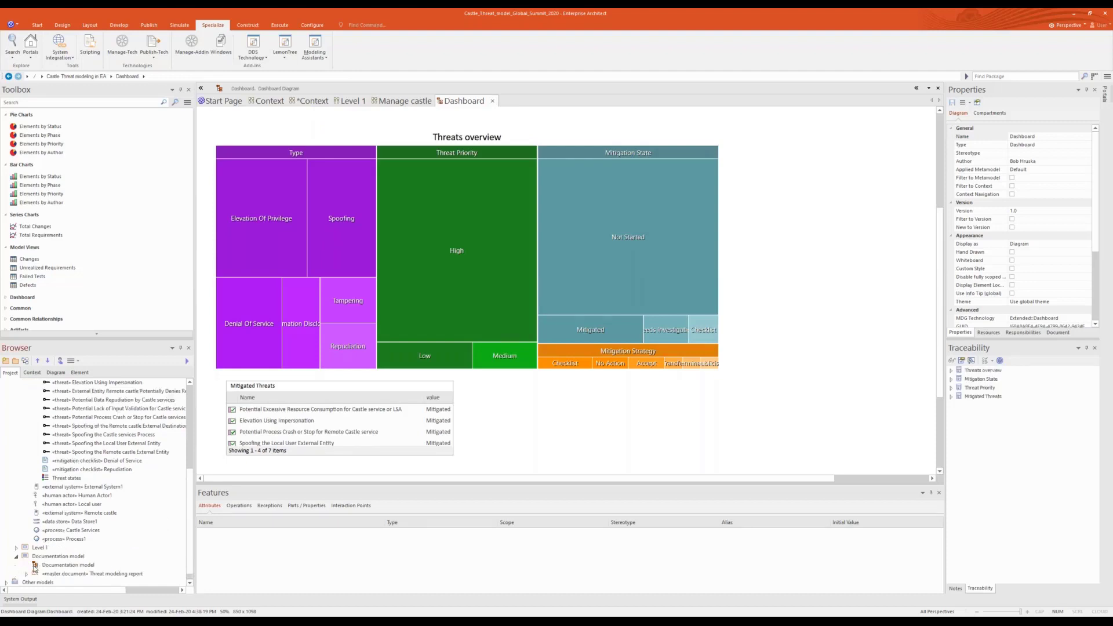
pyautogui.doubleClick(35, 566)
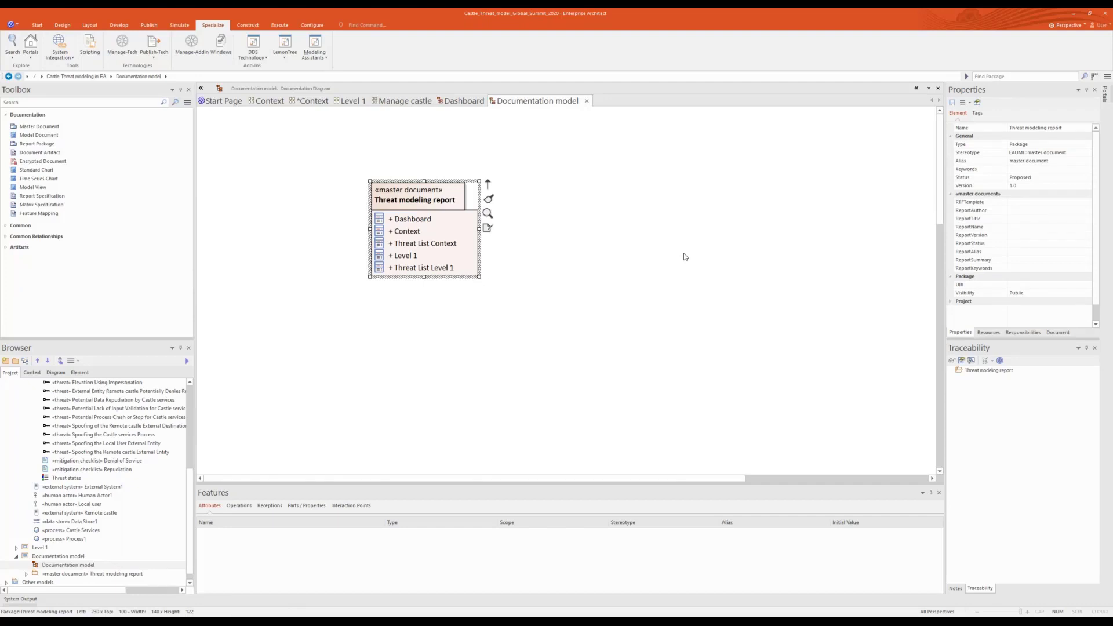
# Open the Threat modeling report master document's output in Word and read through its contents, dashboard, Context and threat list sections
pyautogui.press('F8')
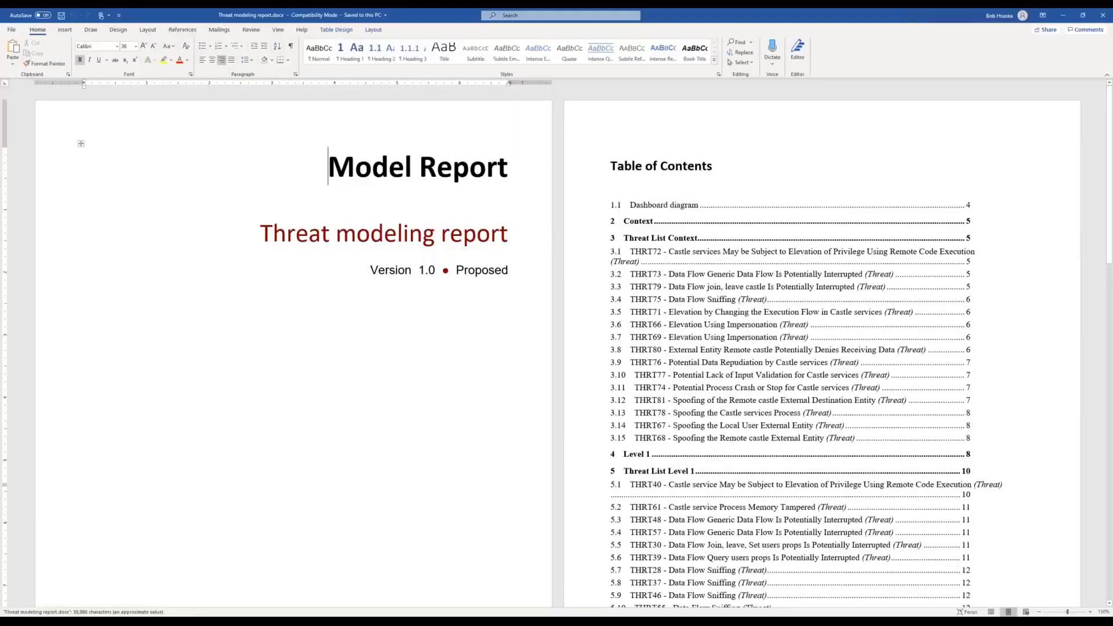
pyautogui.scroll(-1, 711, 291)
pyautogui.scroll(-10, 711, 292)
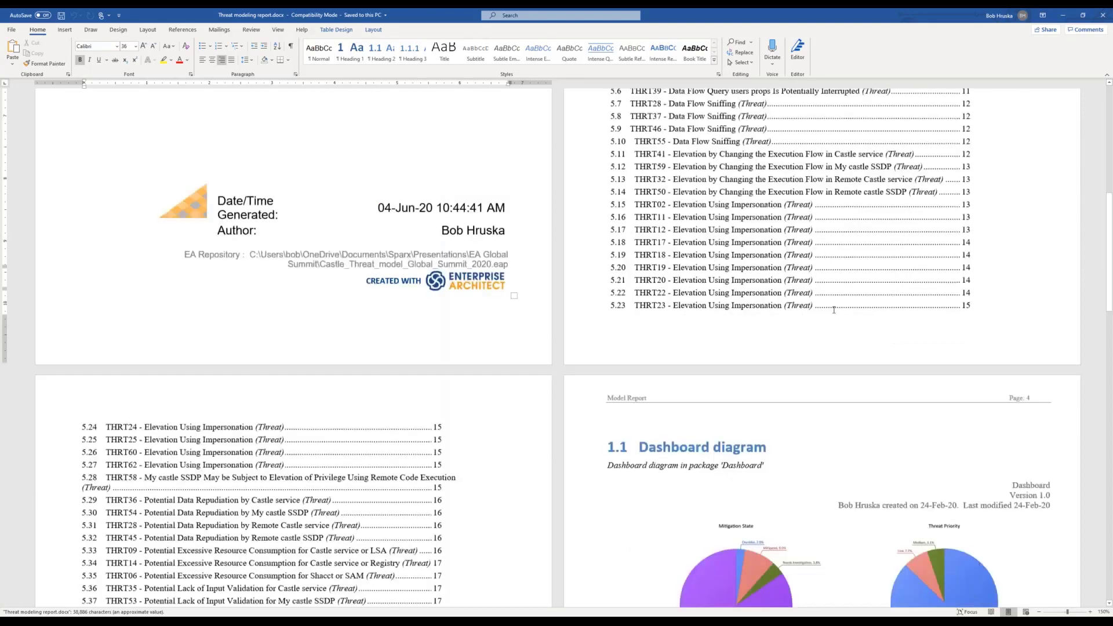
pyautogui.scroll(-15, 834, 310)
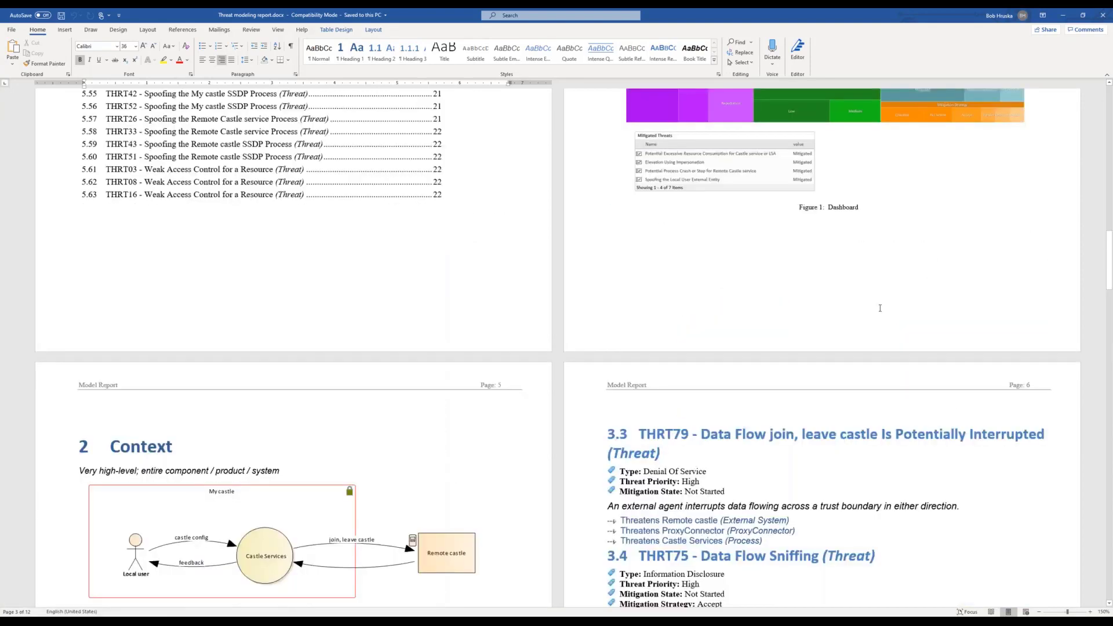
pyautogui.scroll(-3, 880, 307)
pyautogui.scroll(-3, 557, 345)
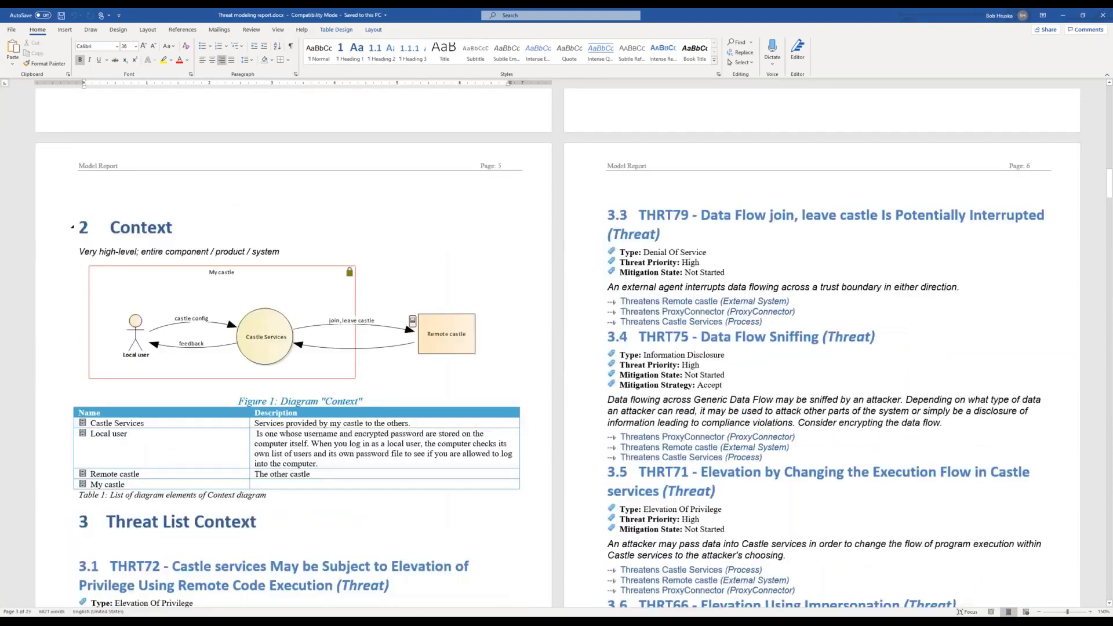
pyautogui.scroll(-1, 230, 305)
pyautogui.scroll(-1, 231, 305)
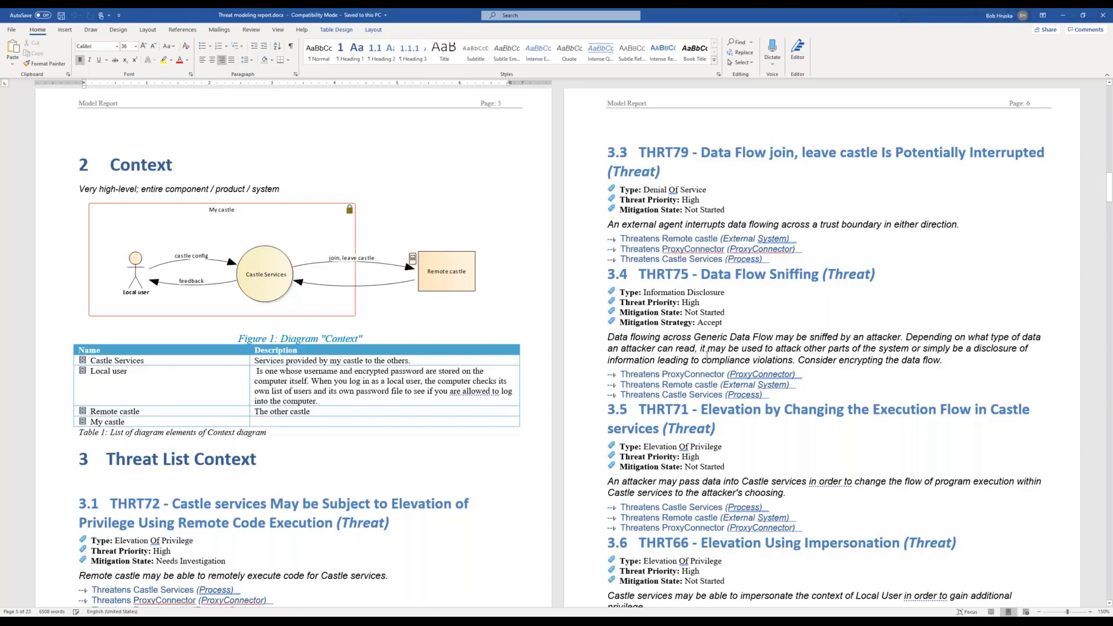
pyautogui.scroll(-1, 707, 354)
pyautogui.scroll(-1, 750, 283)
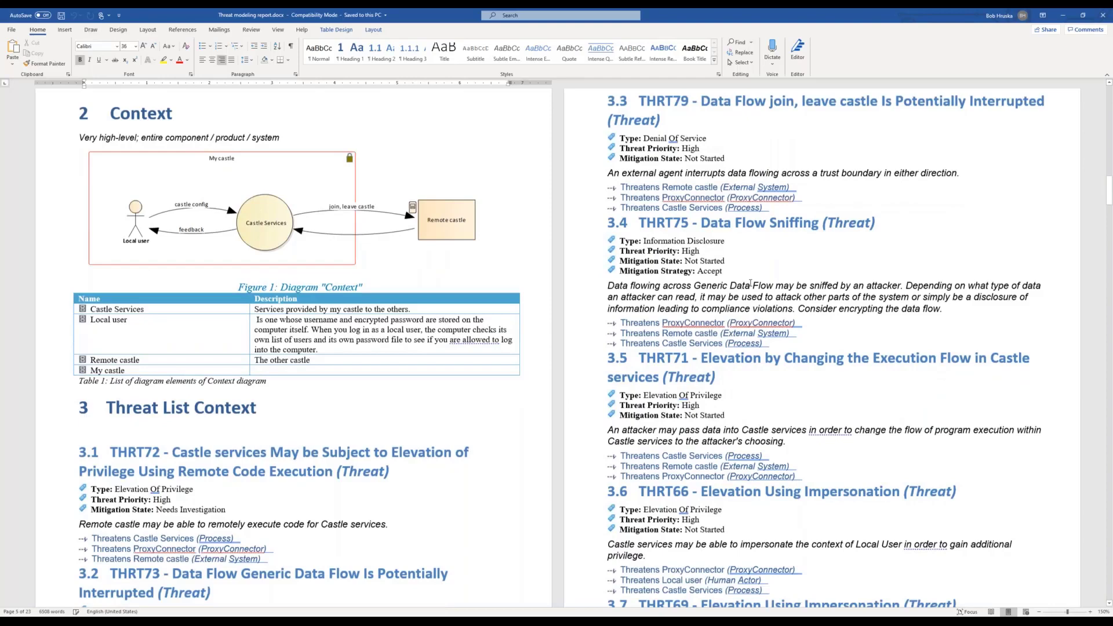
# Highlight the THRT79 threat's heading, properties and description in the report, and close the report and the documentation generator
pyautogui.scroll(2, 681, 172)
pyautogui.tripleClick(681, 172)
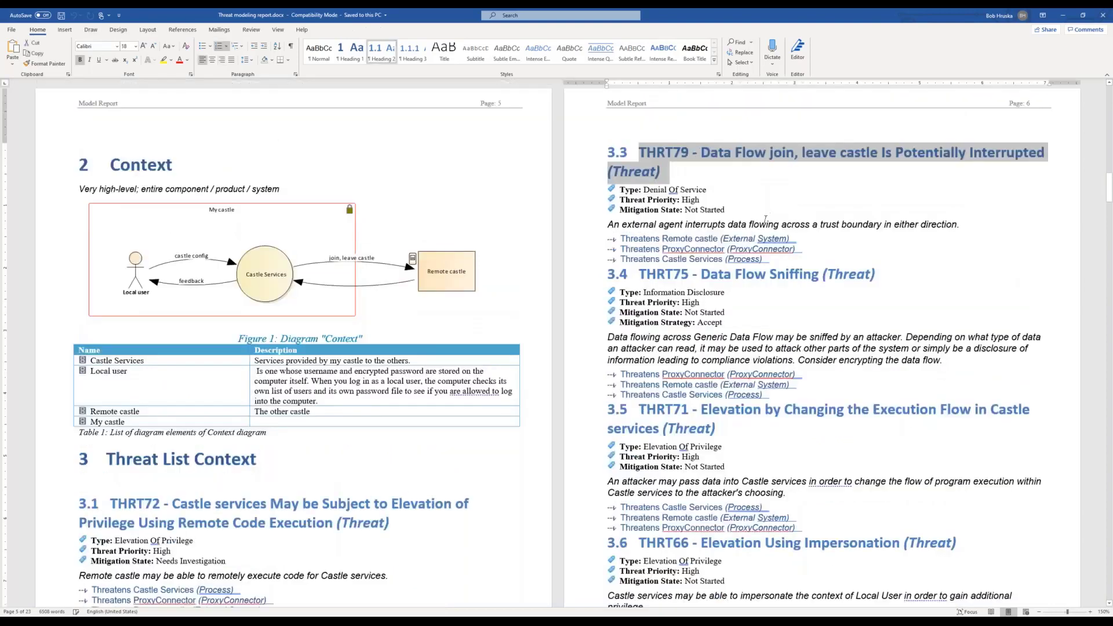
pyautogui.moveTo(609, 189); pyautogui.dragTo(724, 211)
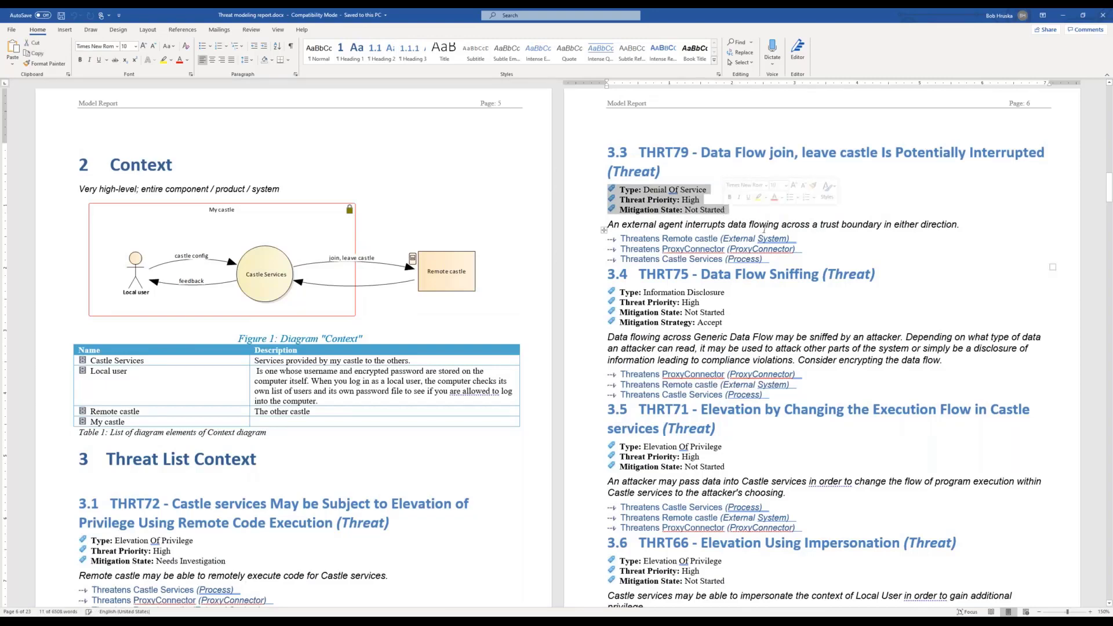
pyautogui.click(683, 225)
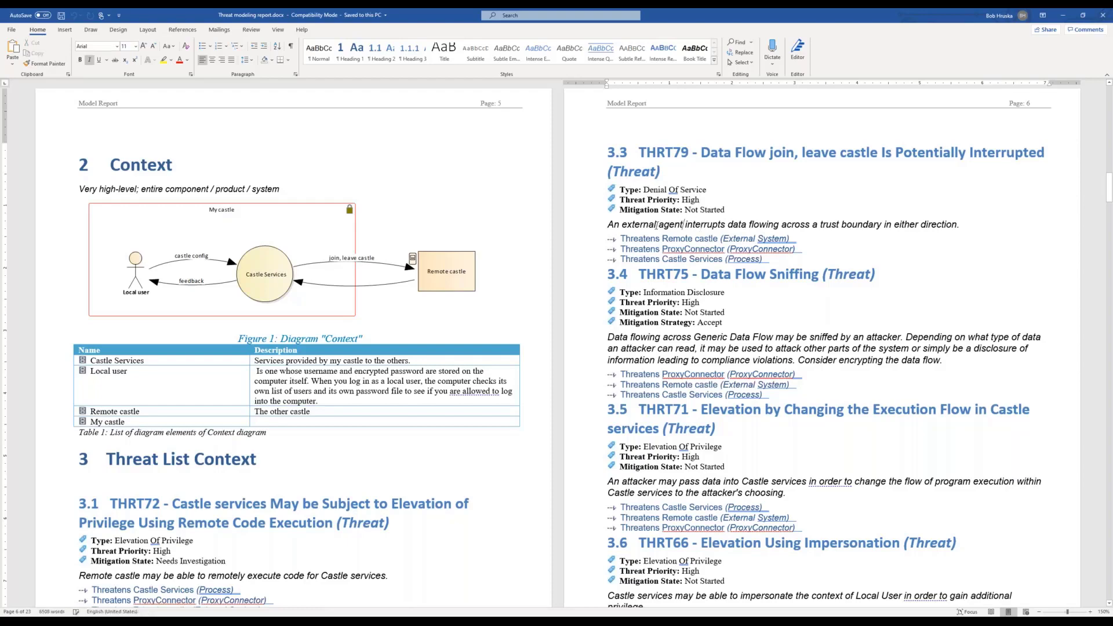
pyautogui.moveTo(609, 224); pyautogui.dragTo(960, 225)
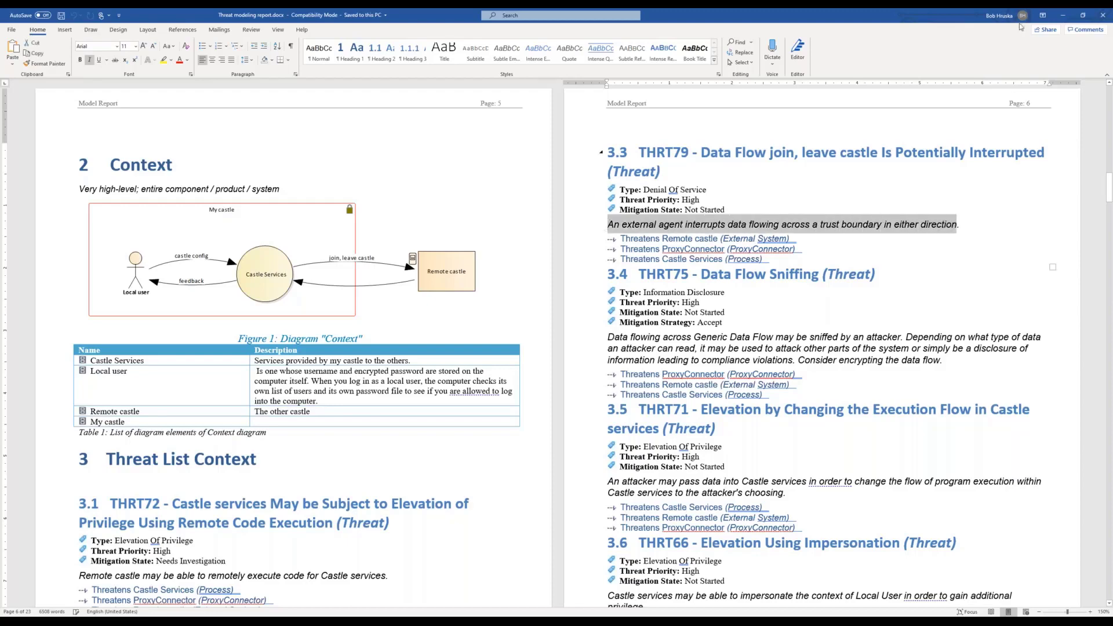
pyautogui.click(1104, 18)
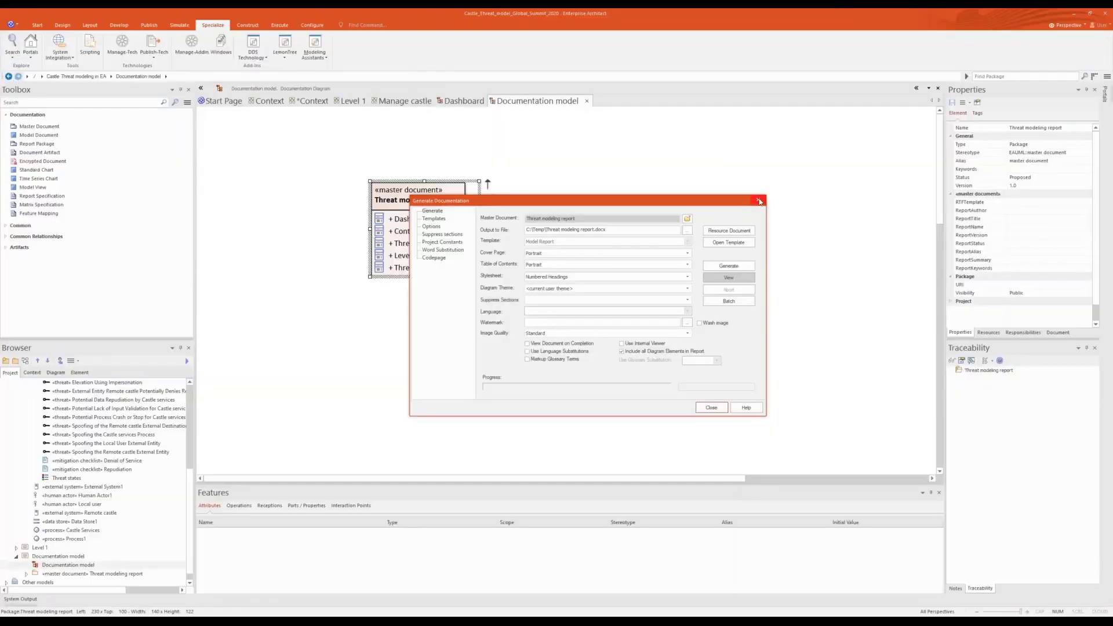
pyautogui.click(757, 201)
# Open the Basic Use Case Model with System Actor diagram under Other models and examine its links to the threat model elements
pyautogui.scroll(-1, 98, 500)
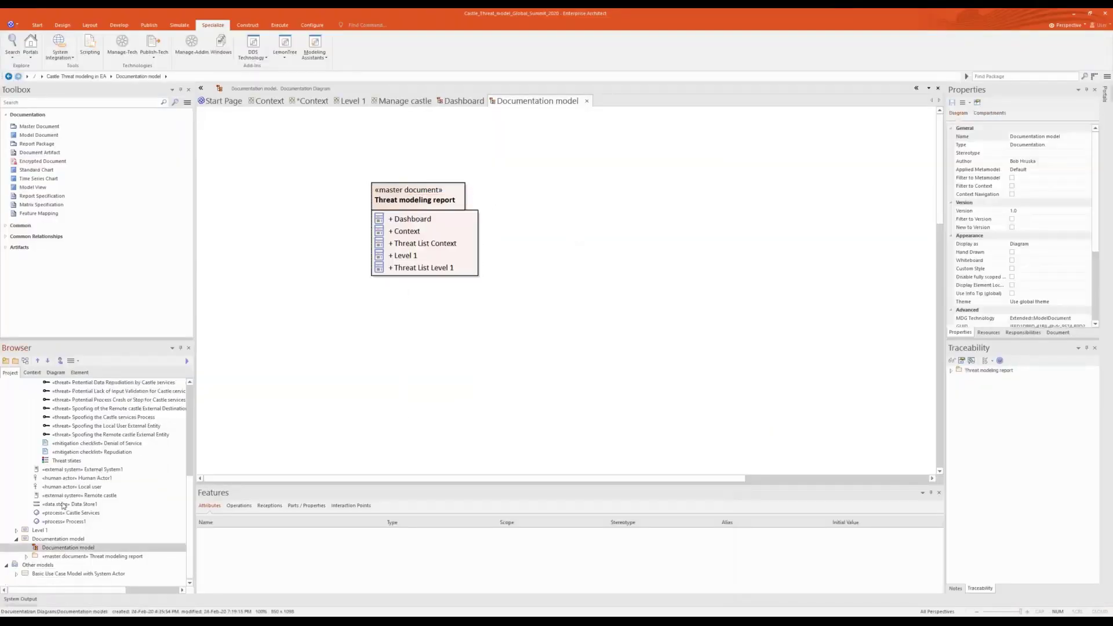
pyautogui.click(6, 573)
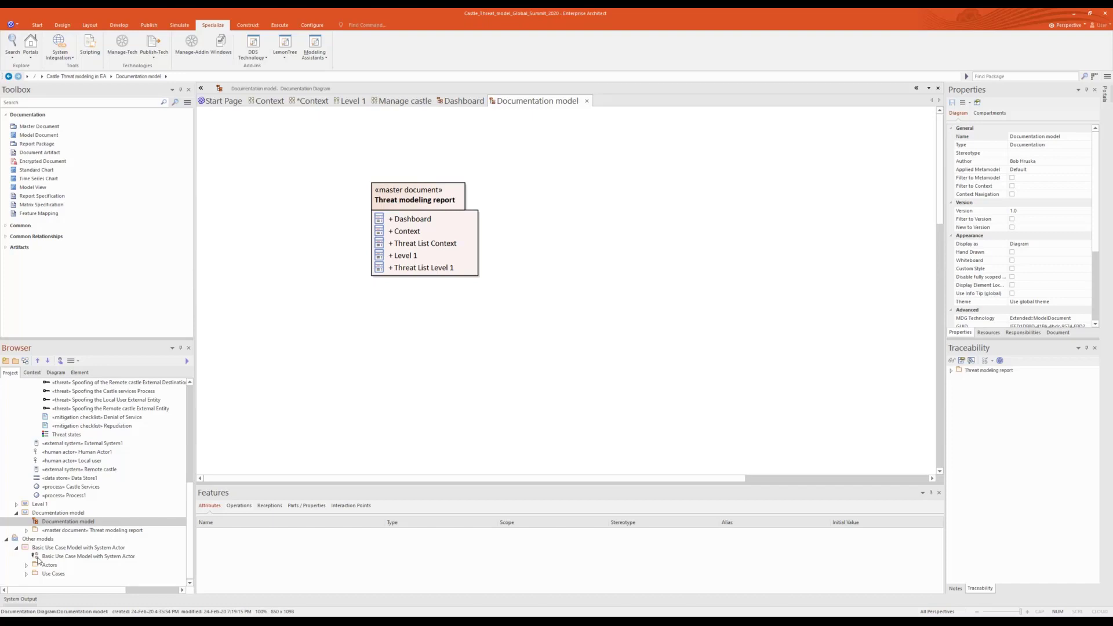
pyautogui.doubleClick(38, 556)
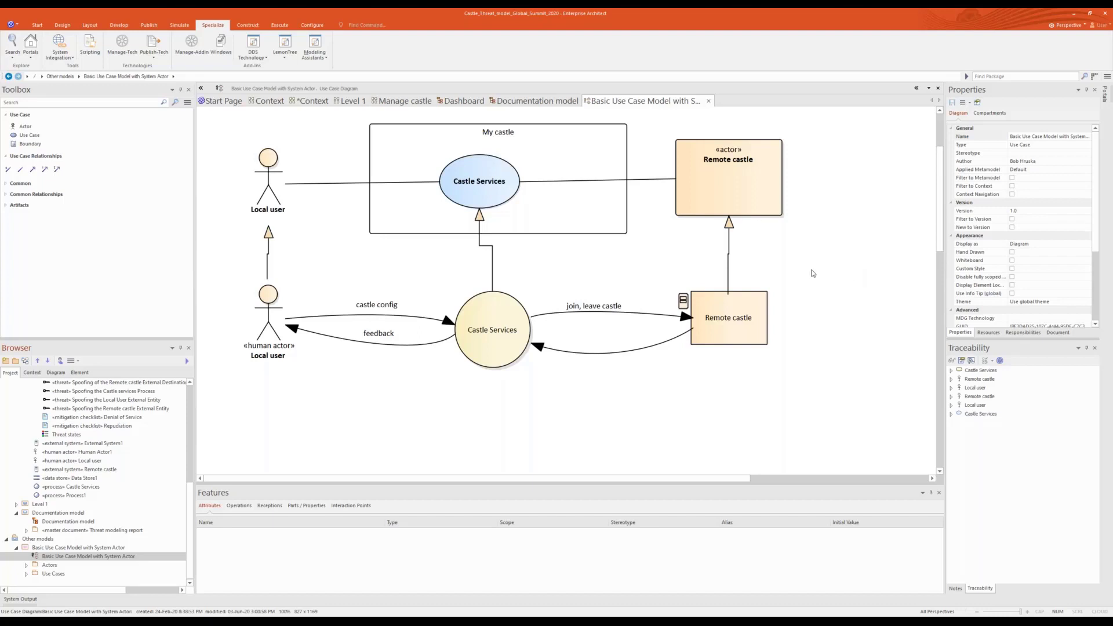
pyautogui.scroll(2, 881, 232)
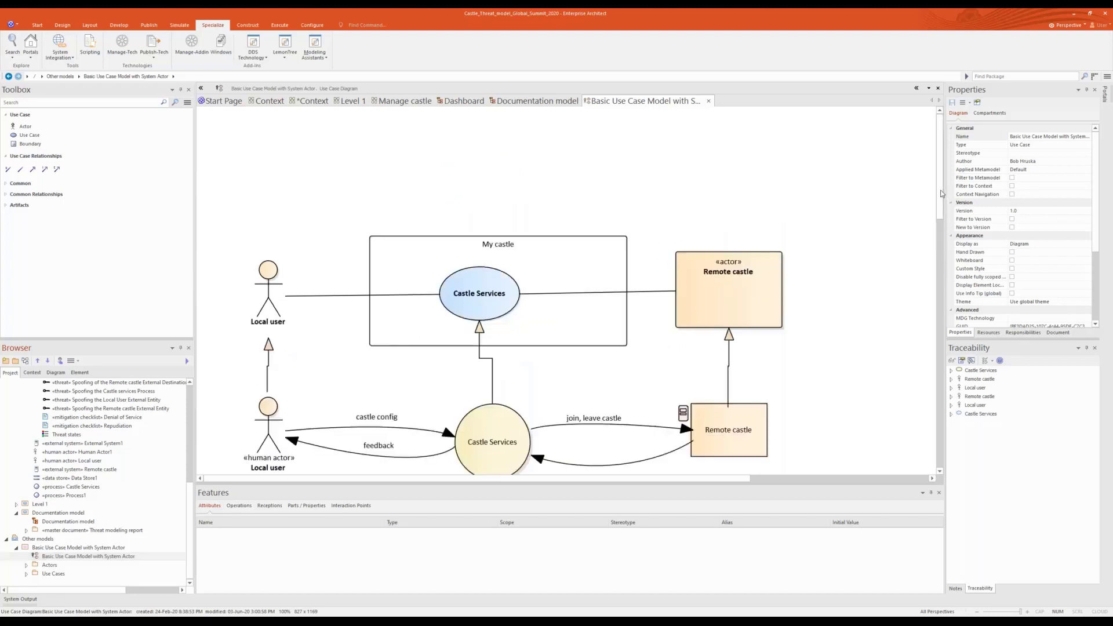
pyautogui.scroll(-1, 941, 212)
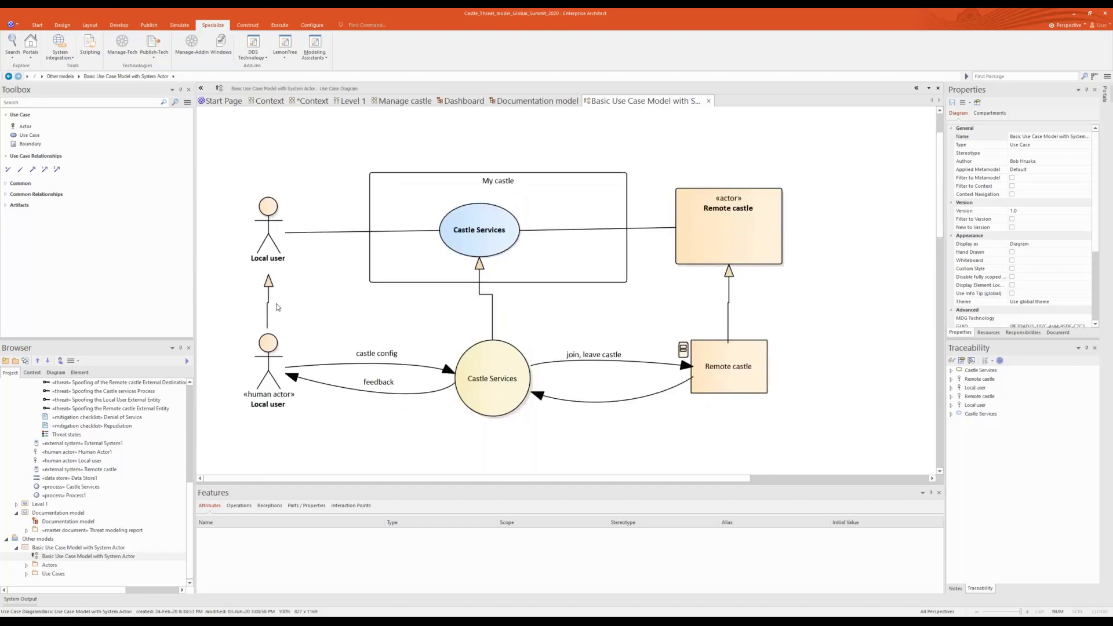